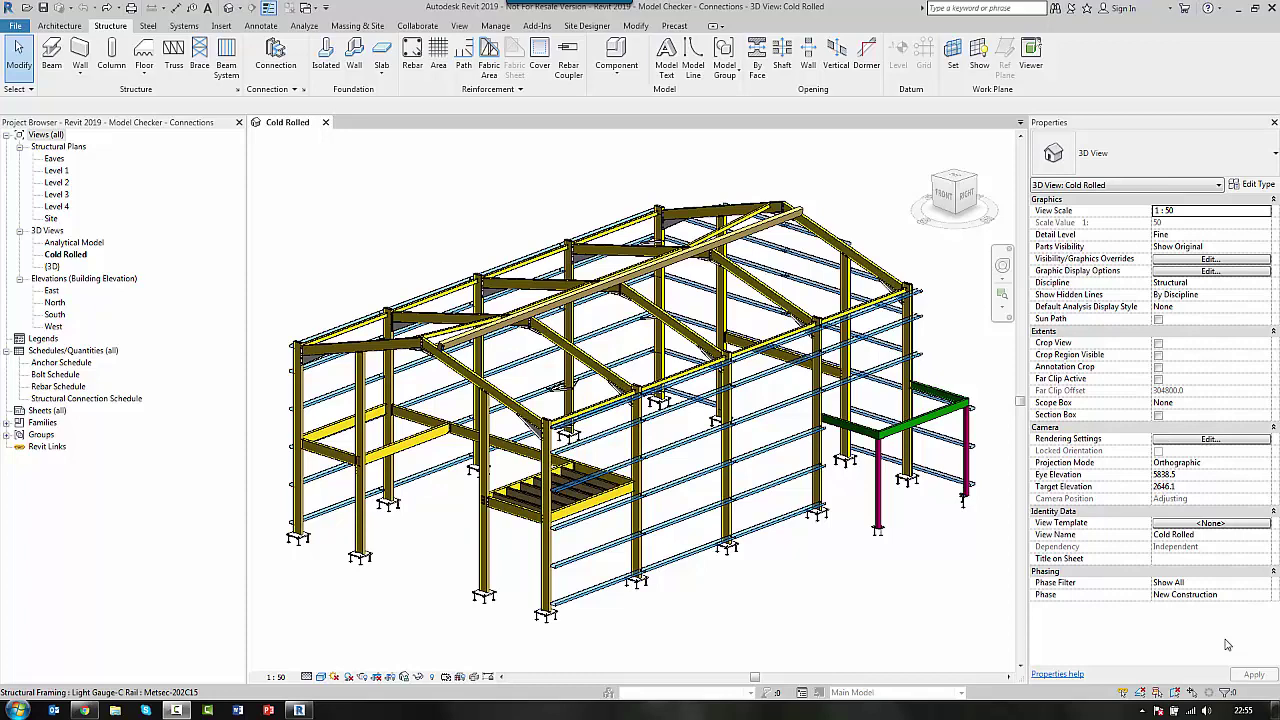
- Review the Model Checker and Model Checker Configurator pages on the BIM Interoperability Tools site
left_click(188, 628)
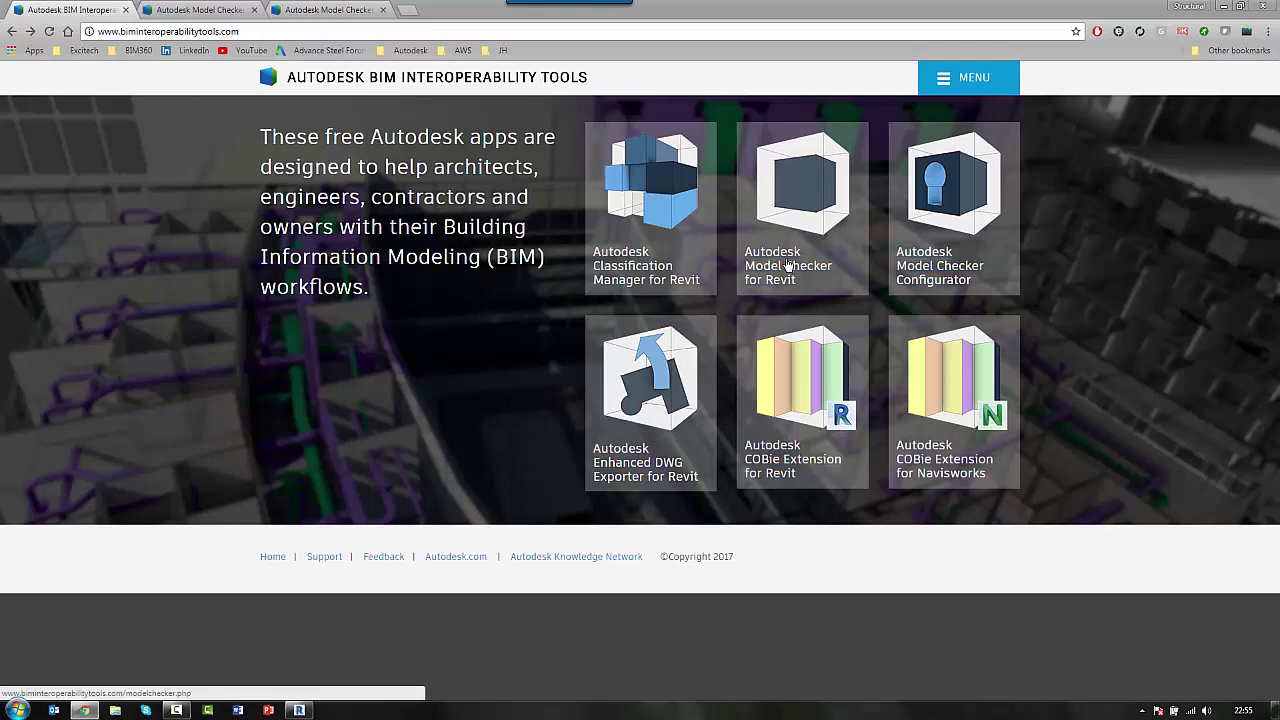
left_click(188, 9)
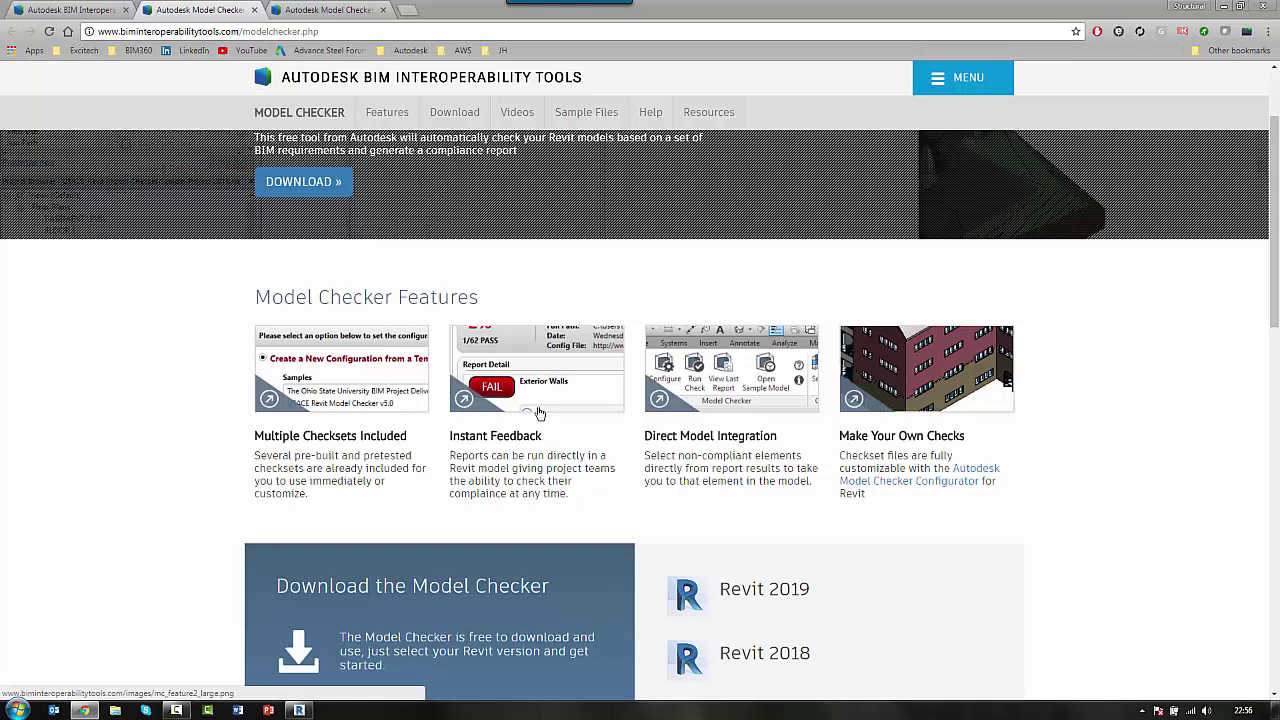
scroll(540, 421, "up", 2)
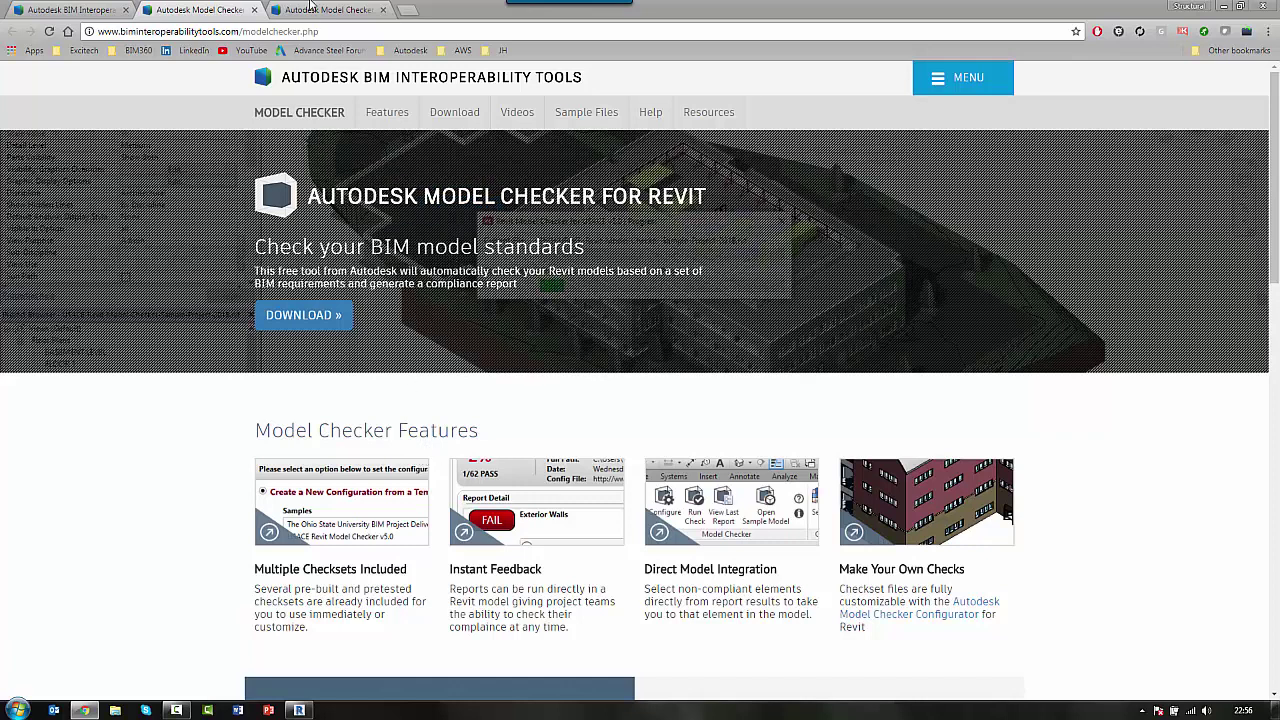
left_click(310, 6)
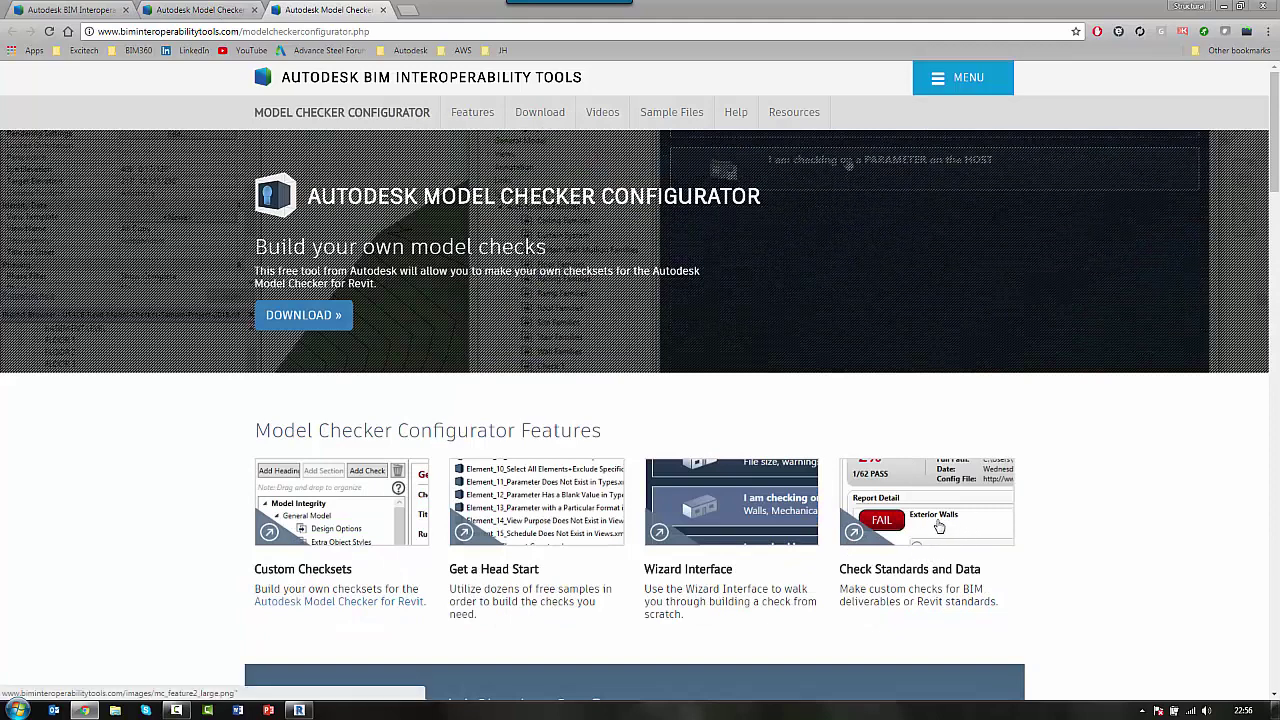
- Launch Autodesk Model Checker Configurator from the Start menu beside Revit and shift its window right
left_click(298, 710)
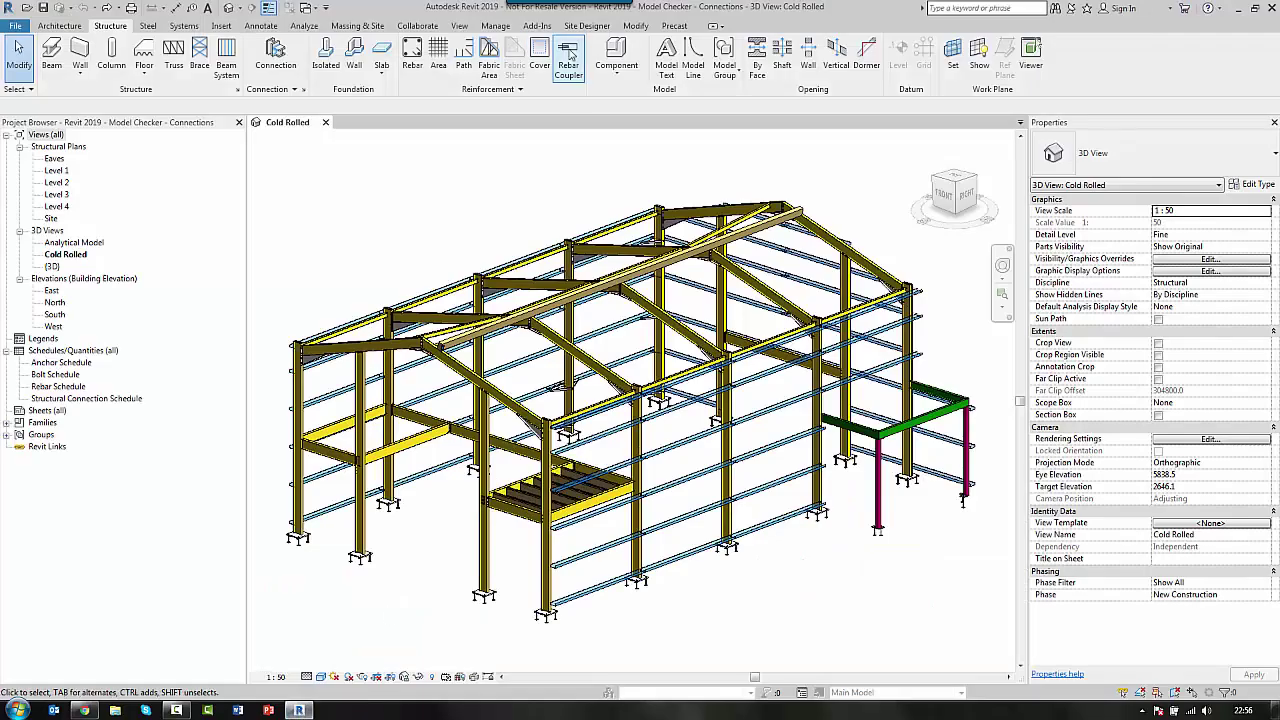
left_click(538, 27)
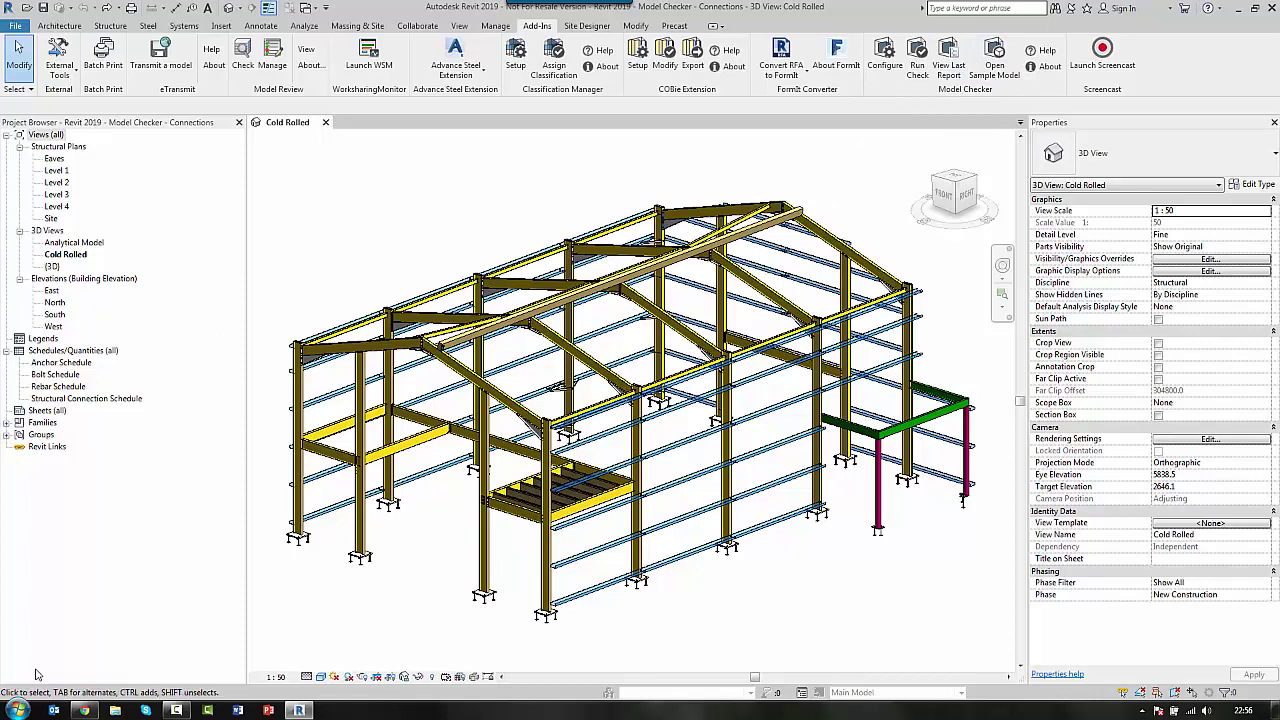
left_click(18, 710)
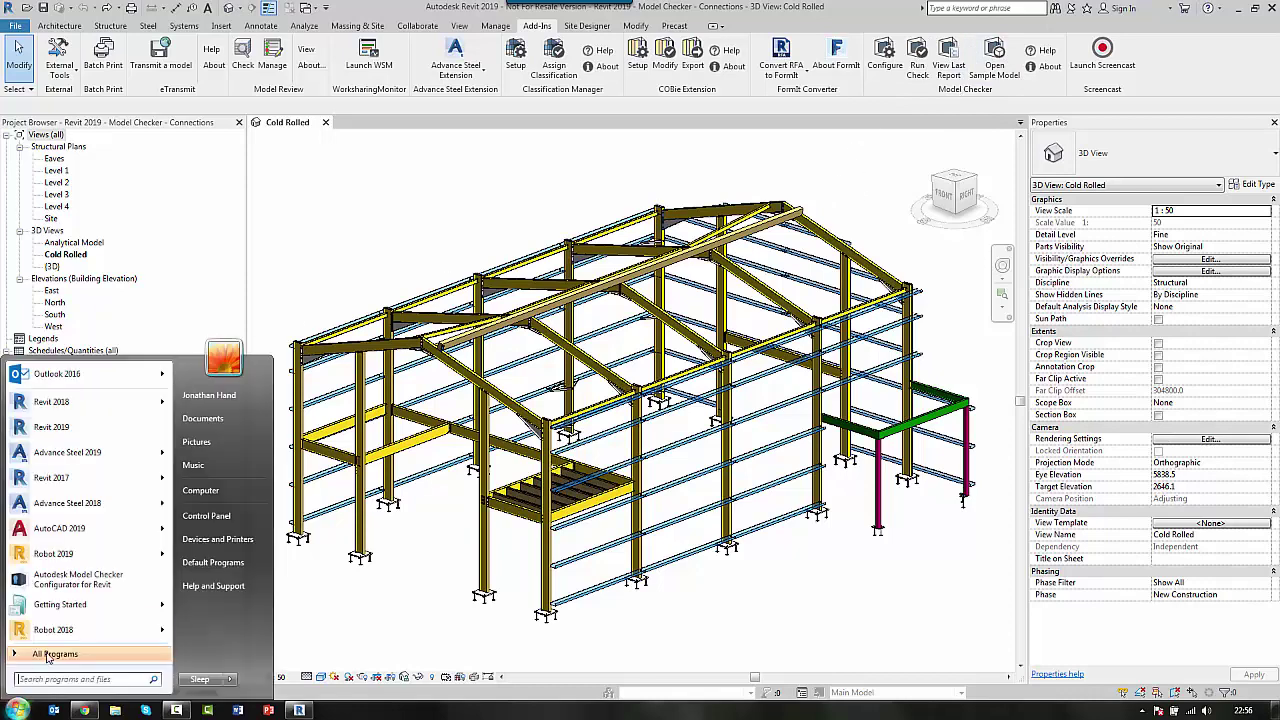
left_click(72, 580)
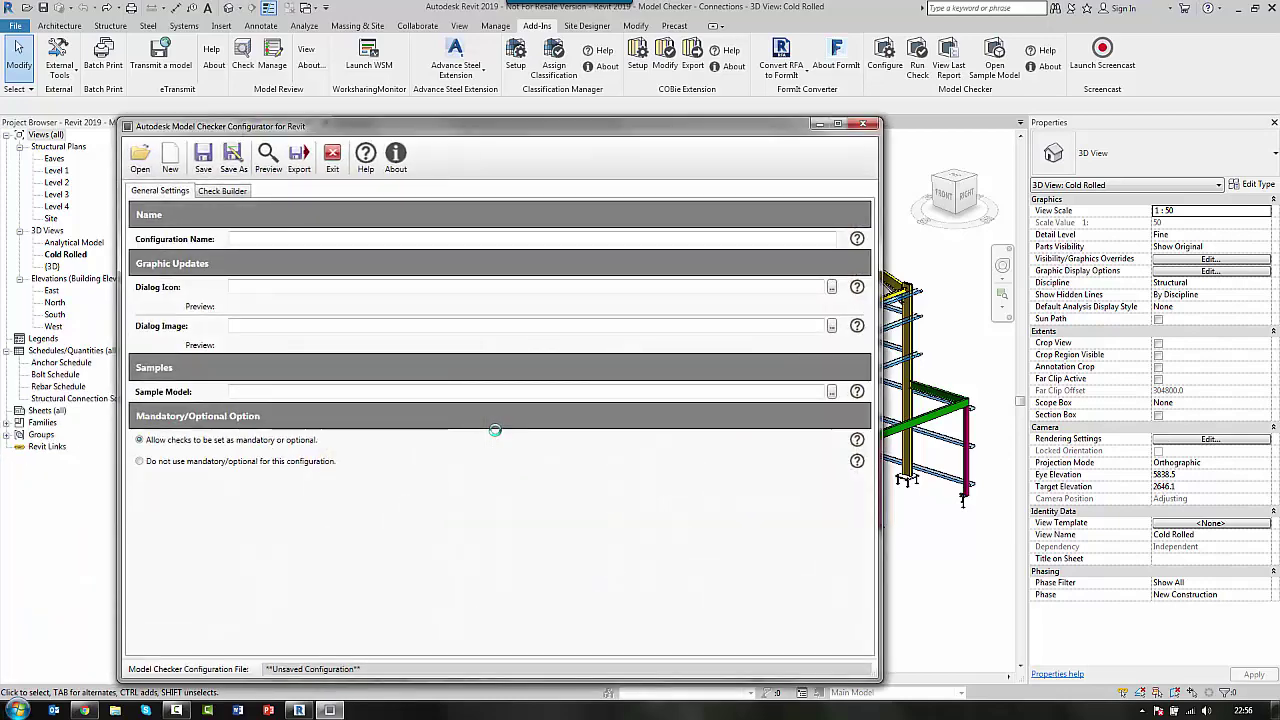
left_click_drag(513, 136, 657, 124)
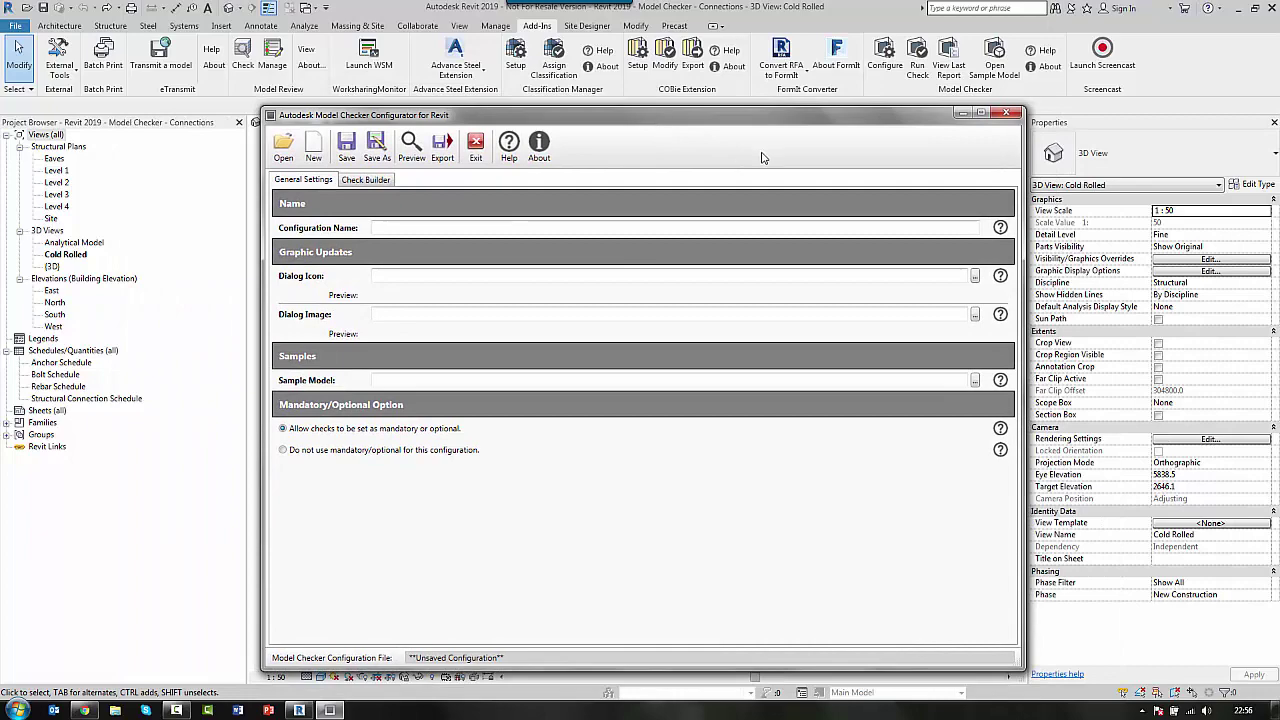
- Set the knee-of-frame haunch connection's Approval Status to Rejected
left_click(962, 112)
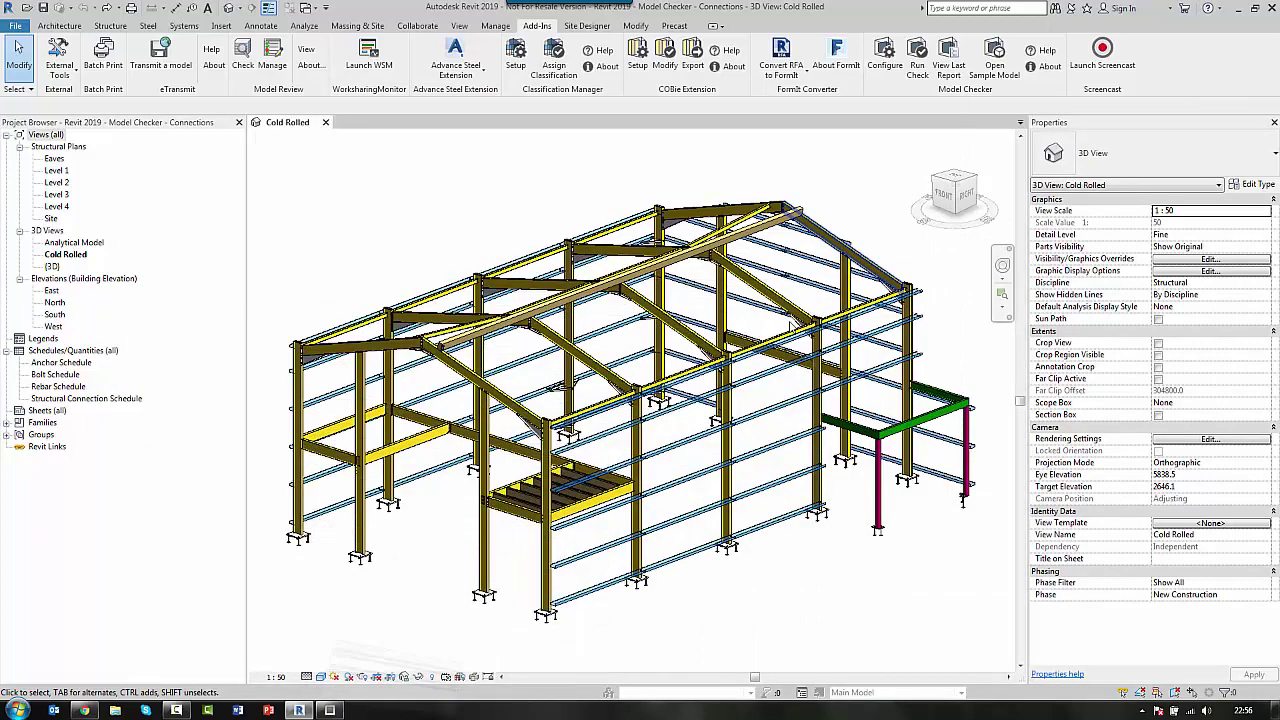
scroll(595, 397, "up", 5)
left_click(595, 397)
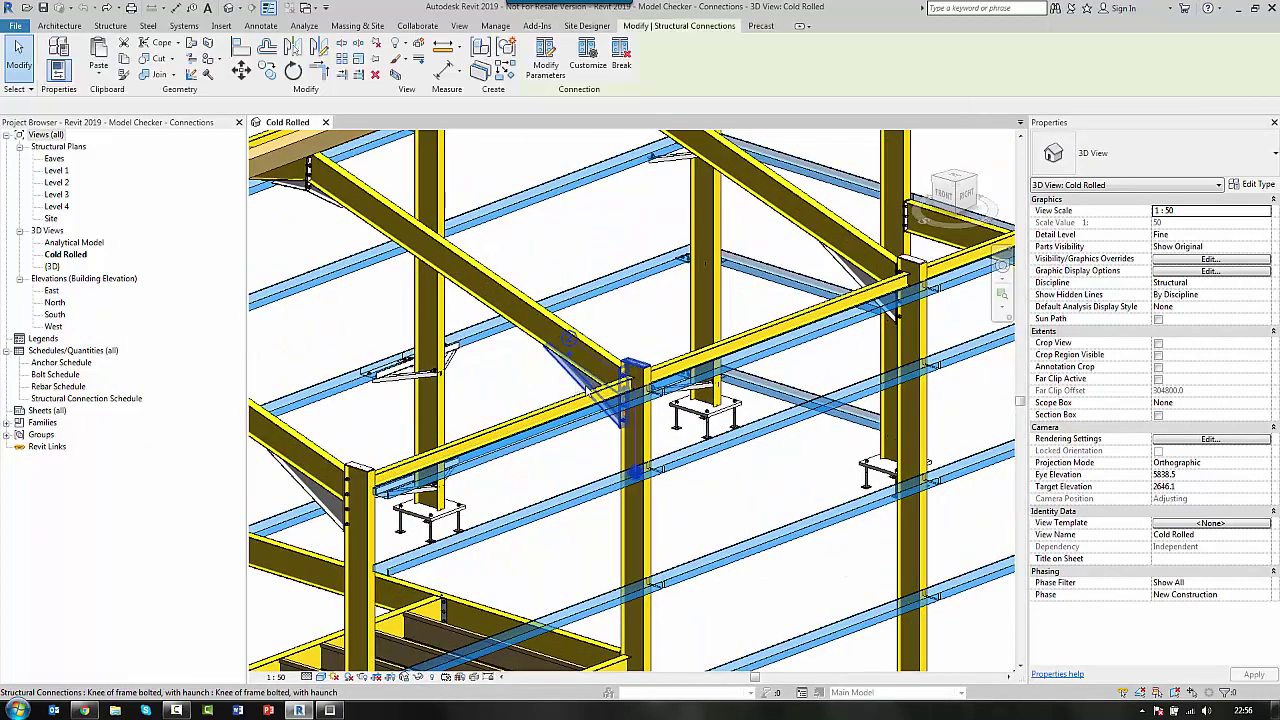
left_click(1260, 214)
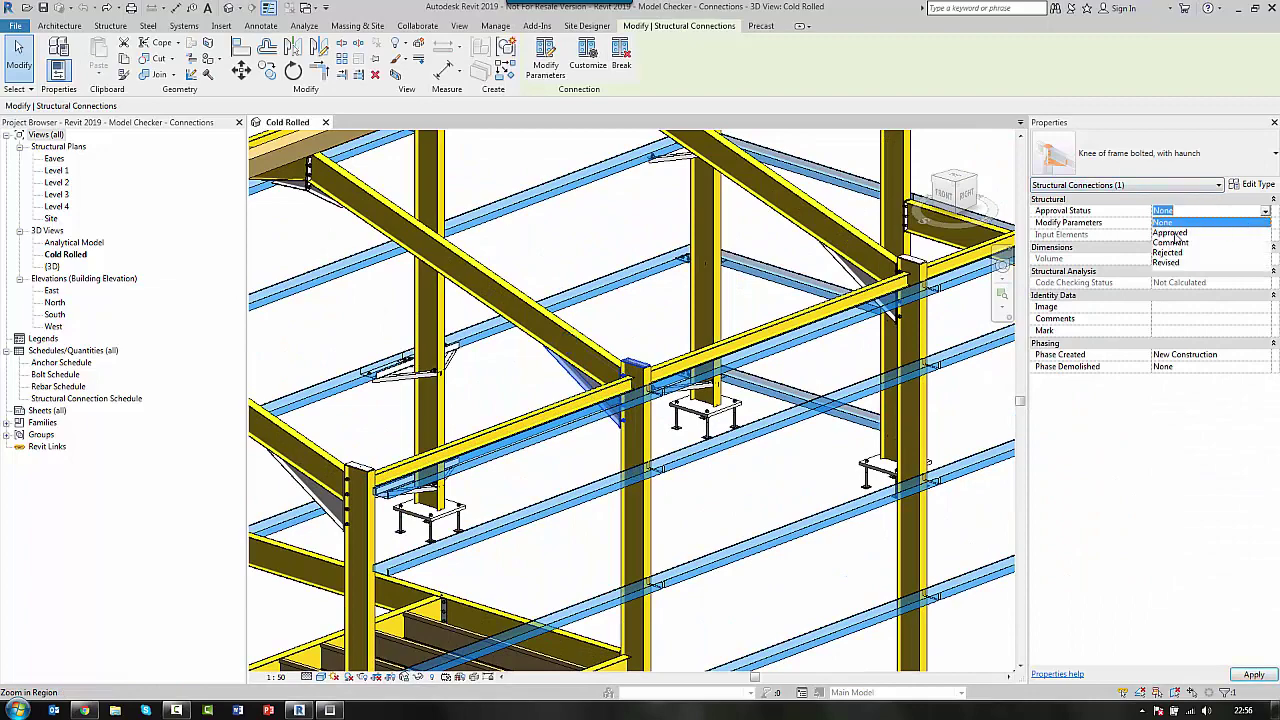
left_click(1155, 264)
scroll(663, 286, "down", 3)
key("Escape")
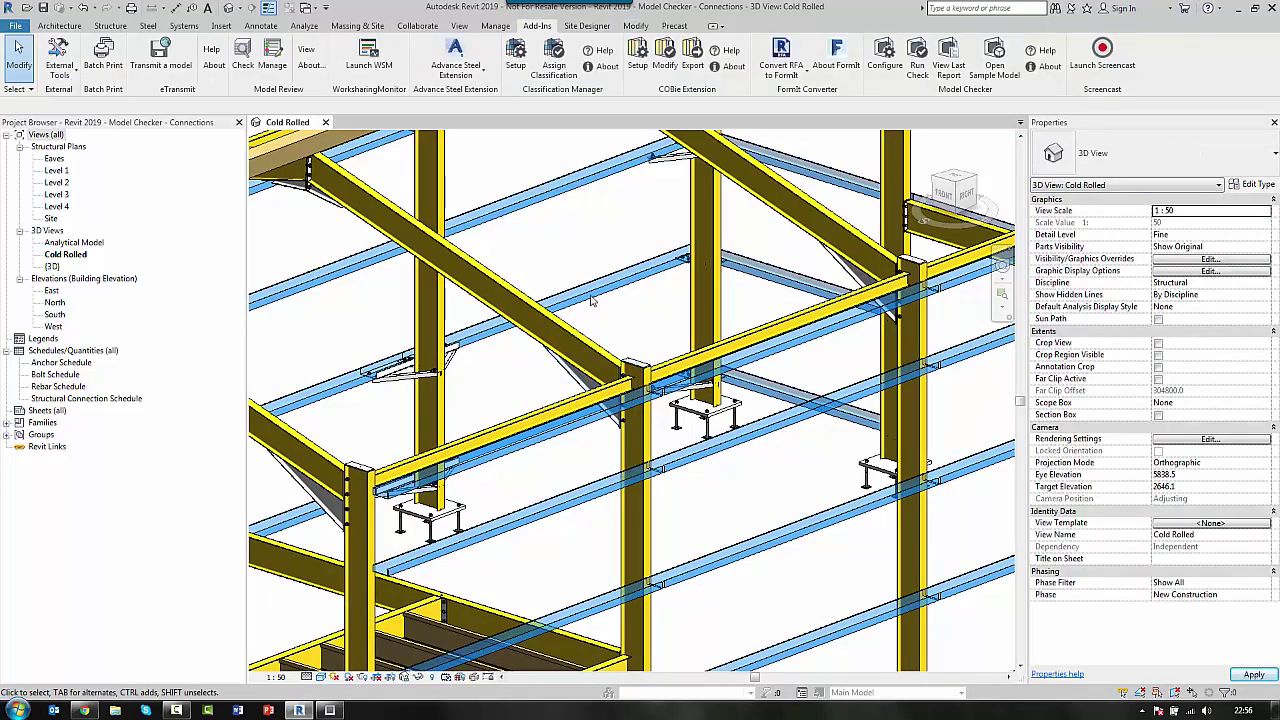
- Give the column base plate connection a new Approval Status and view the whole frame
scroll(427, 323, "up", 4)
left_click(636, 360)
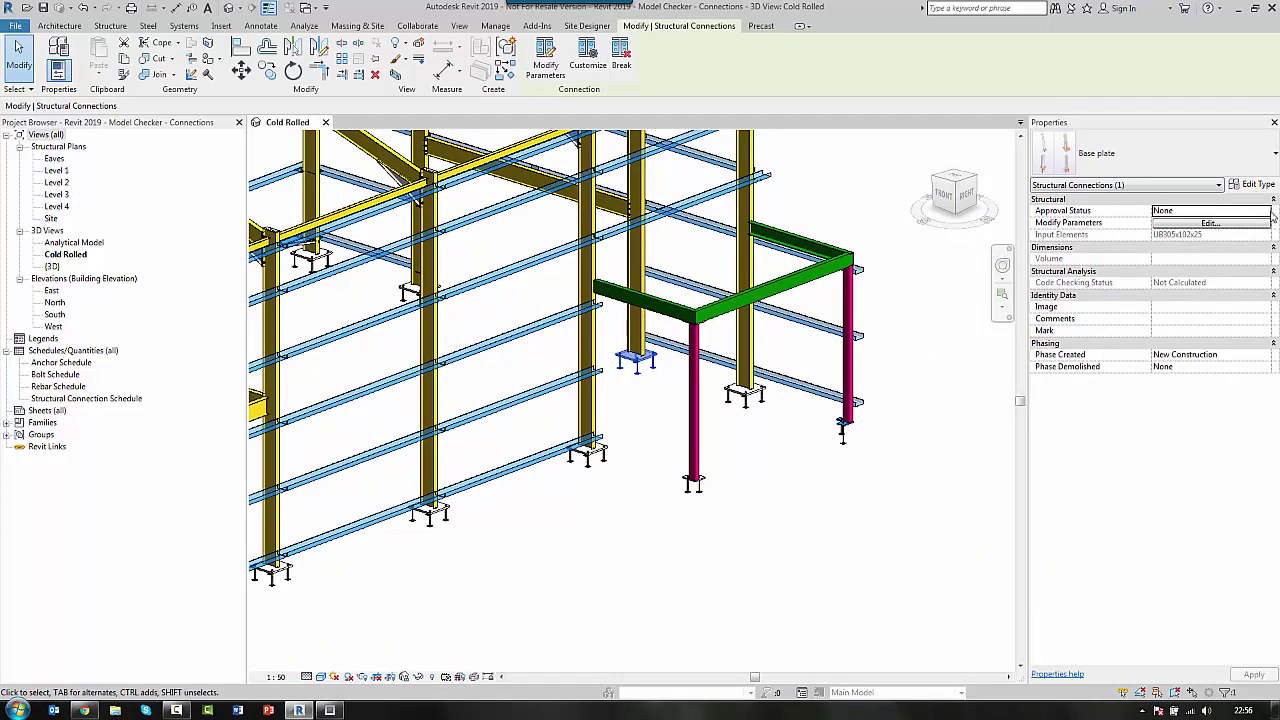
left_click(1268, 212)
left_click(1180, 250)
left_click(770, 476)
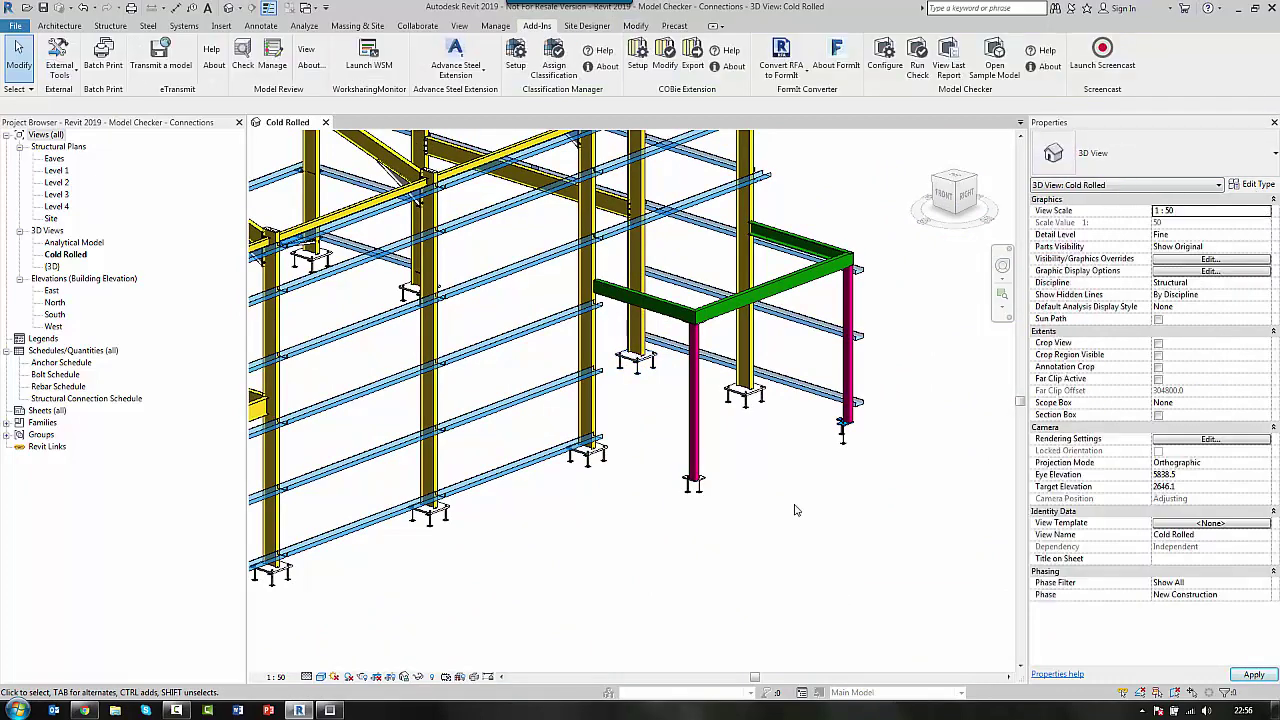
scroll(770, 476, "down", 4)
middle_click_drag(770, 476, 657, 437, "shift")
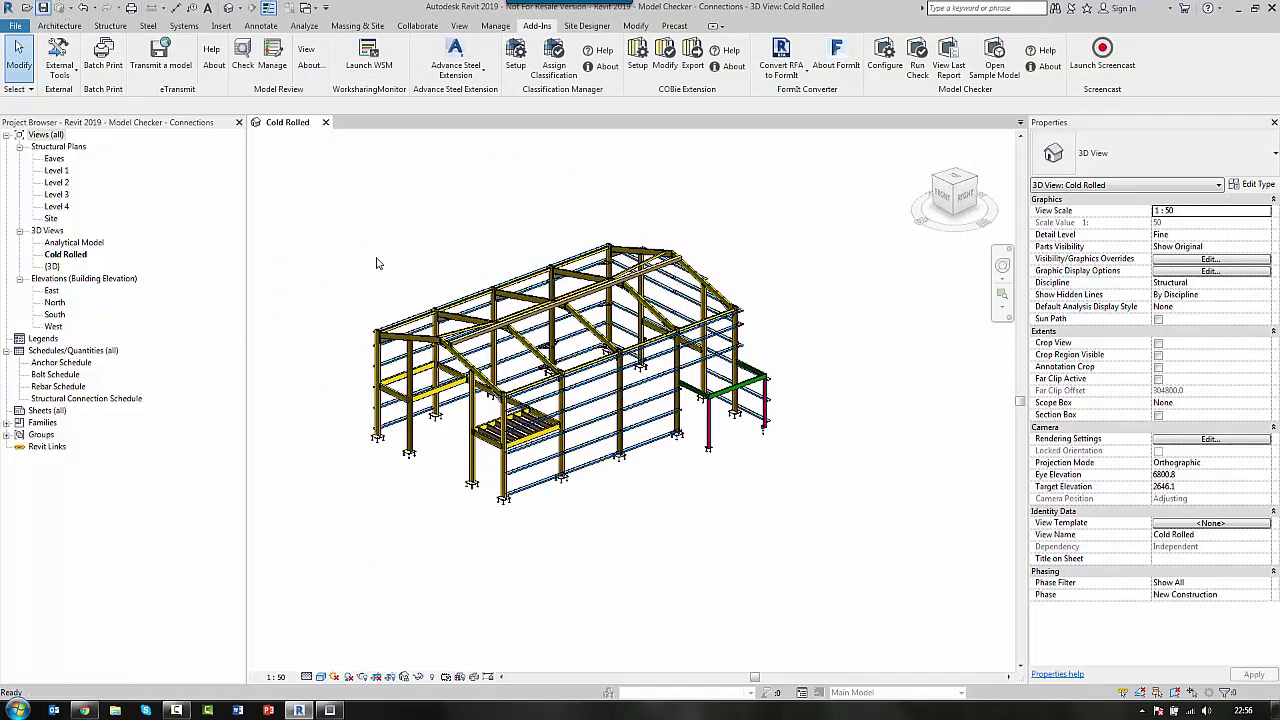
- Enter 'Steel Connection Checker' as the configuration name in the Configurator
left_click(329, 710)
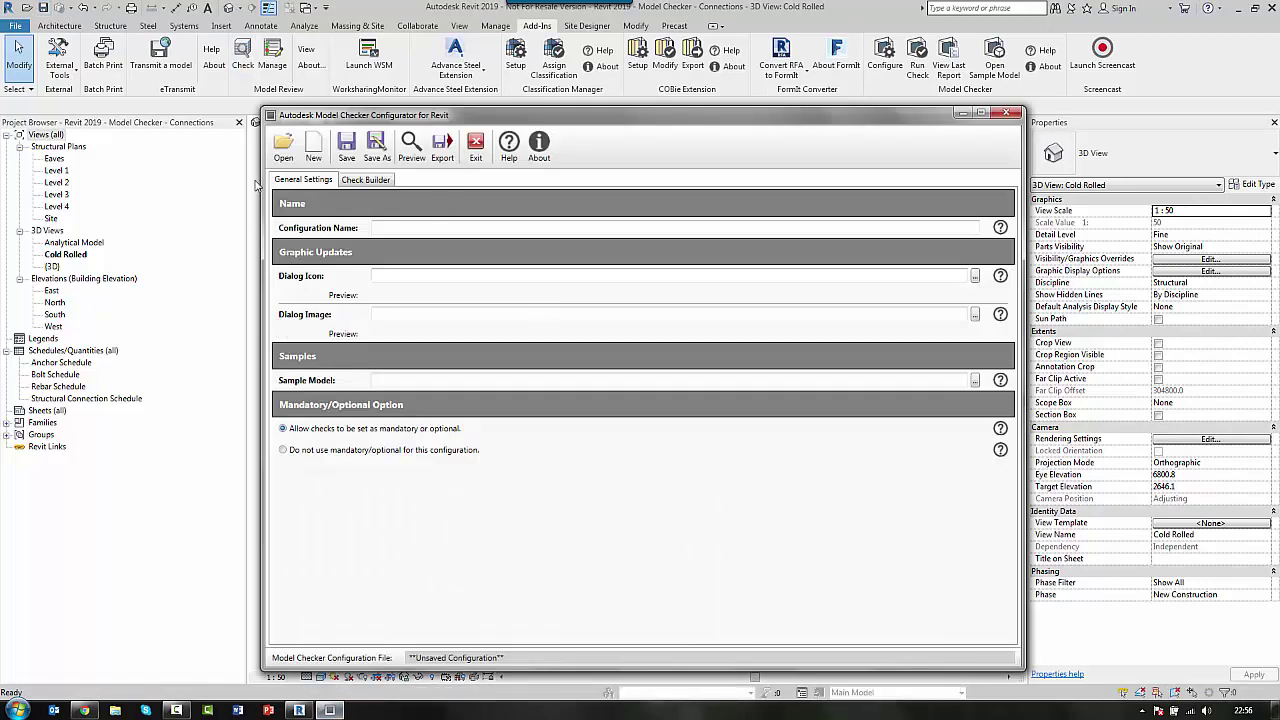
left_click(405, 227)
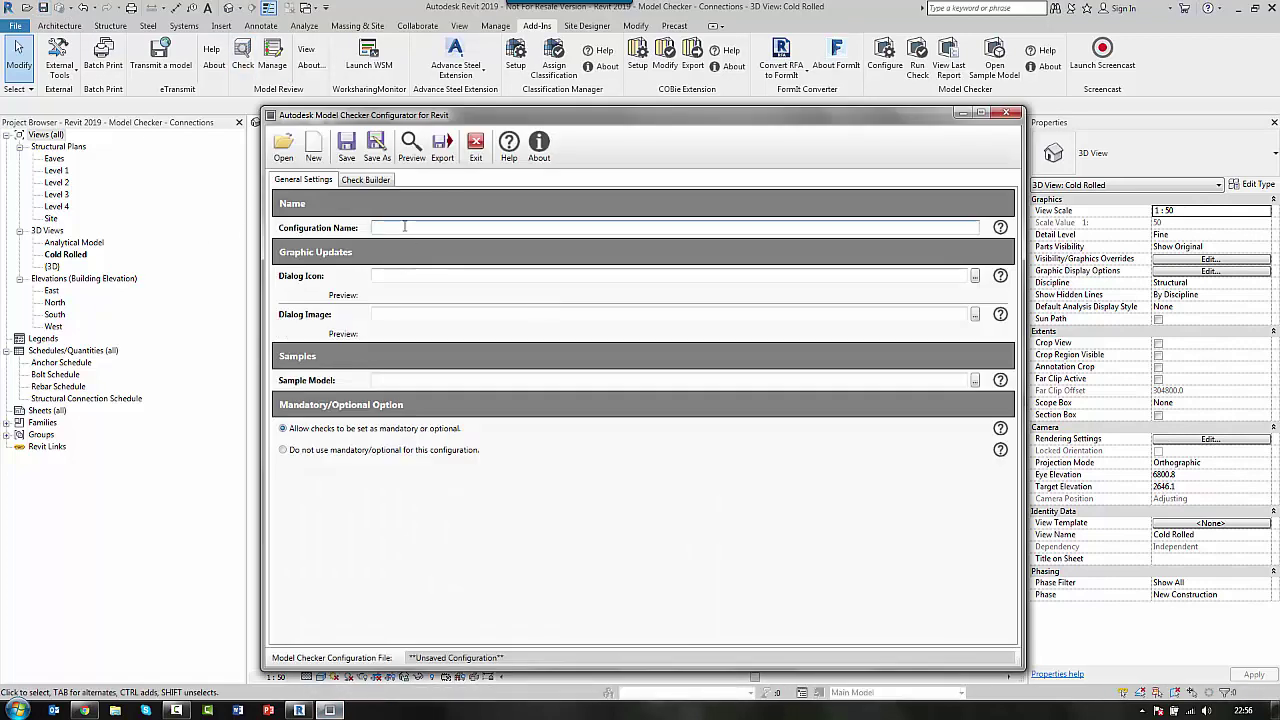
type("Steel Connection")
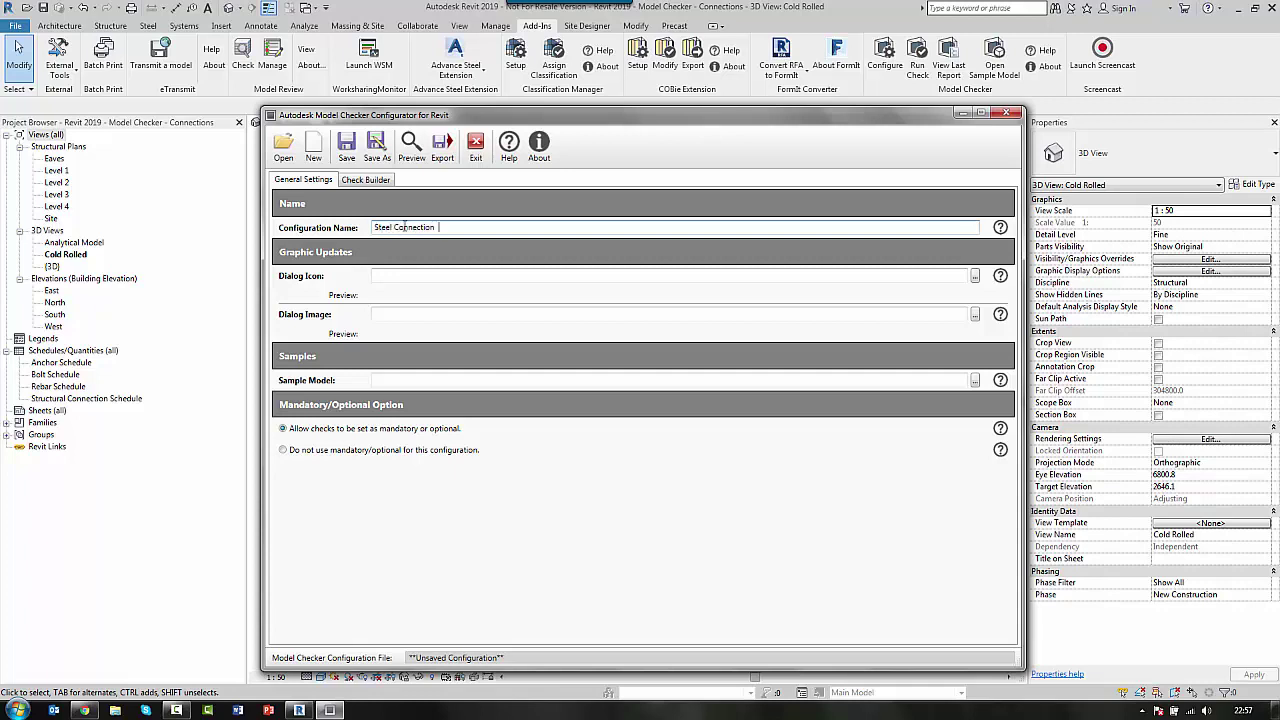
type(" Checker")
- Save the configuration as 'JH Steel Connection Check' in the Model Checker folder
left_click(366, 180)
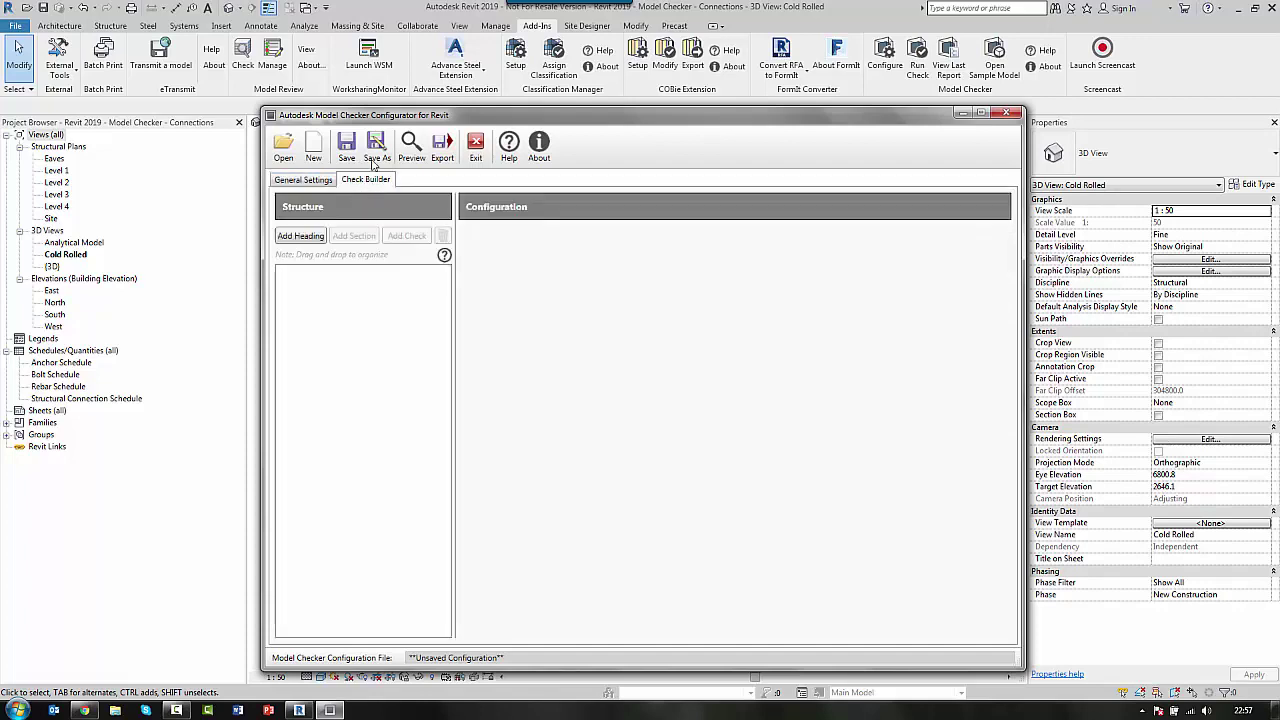
left_click(376, 146)
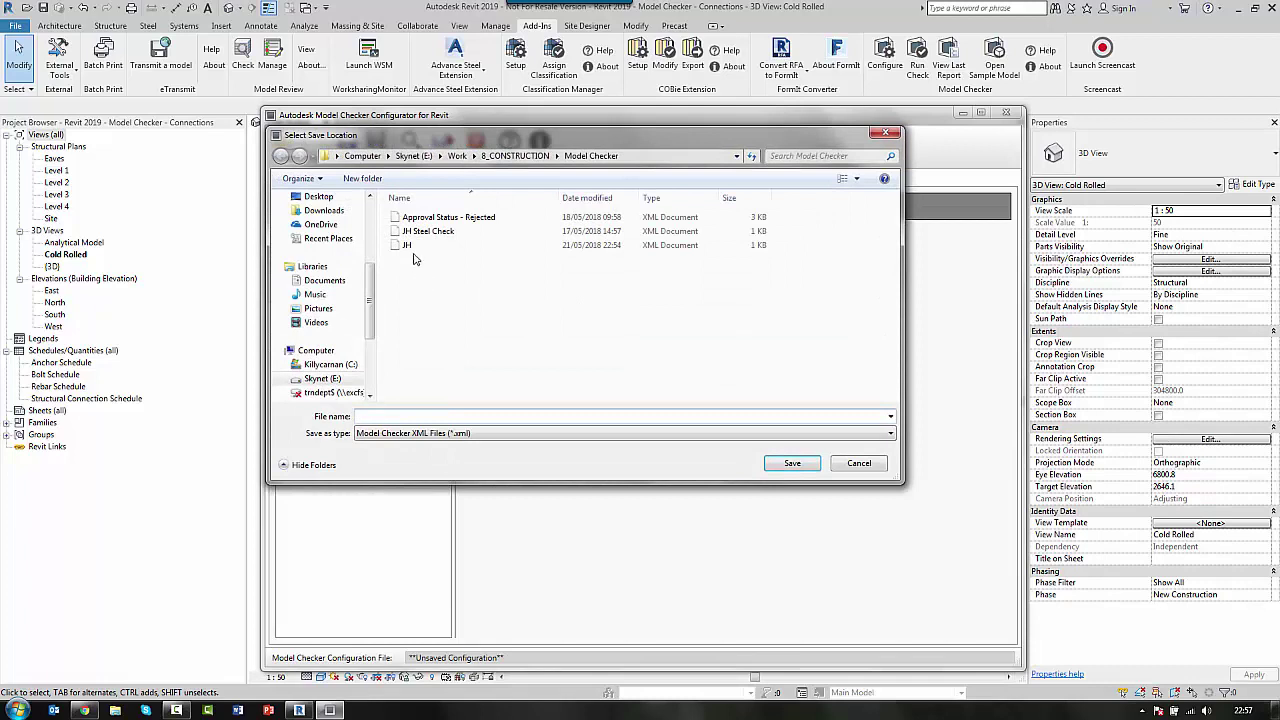
left_click(415, 250)
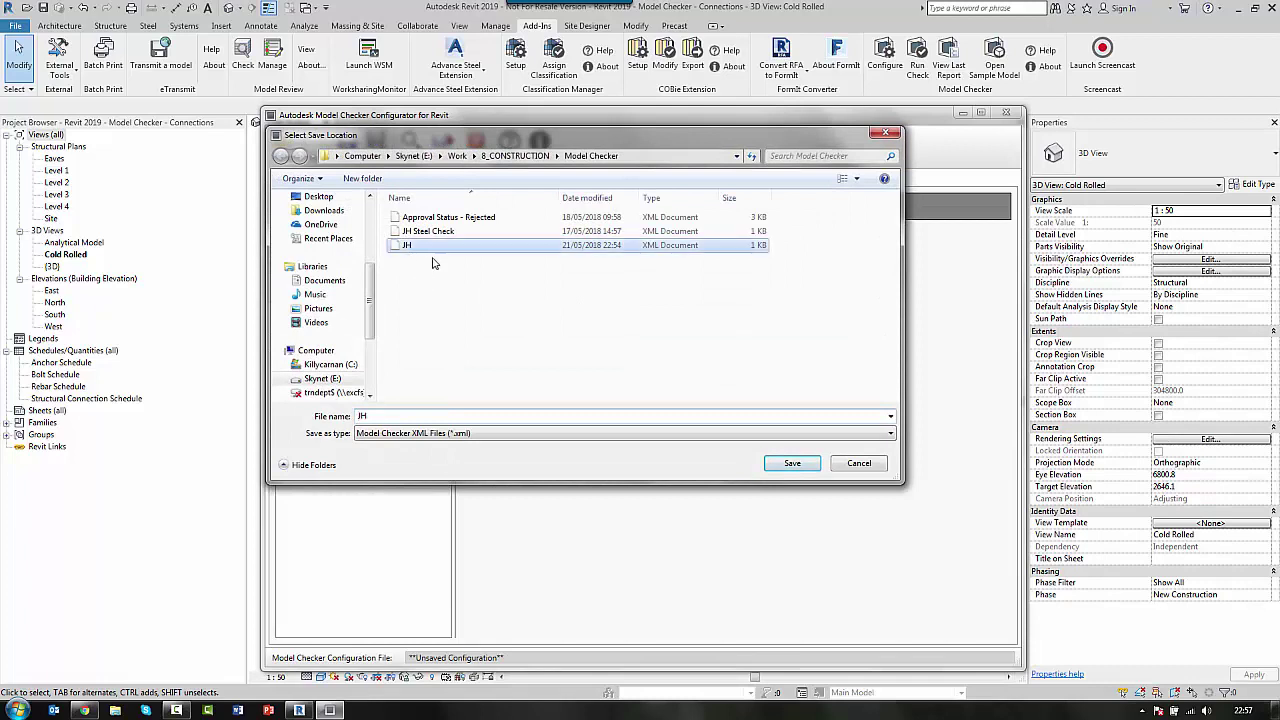
left_click(396, 416)
key("Caps_Lock")
type("JH")
key("Caps_Lock")
type("C")
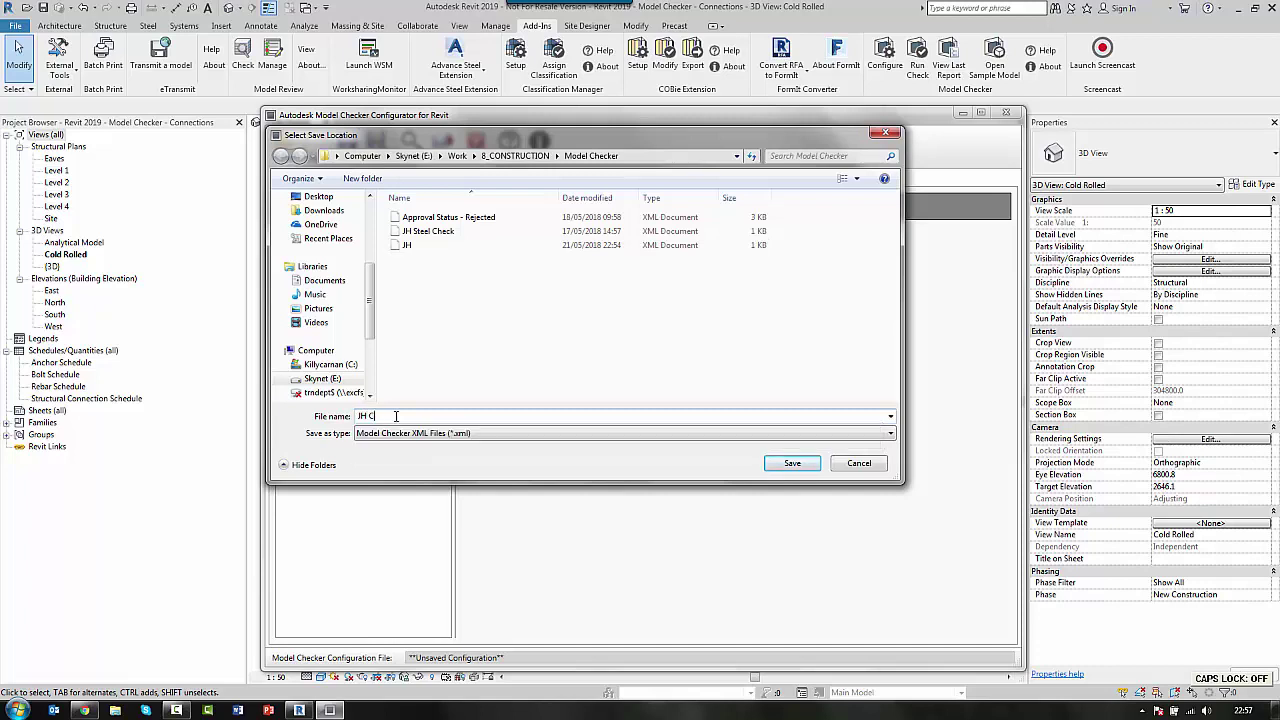
key("BackSpace")
type("Steel Connecityc")
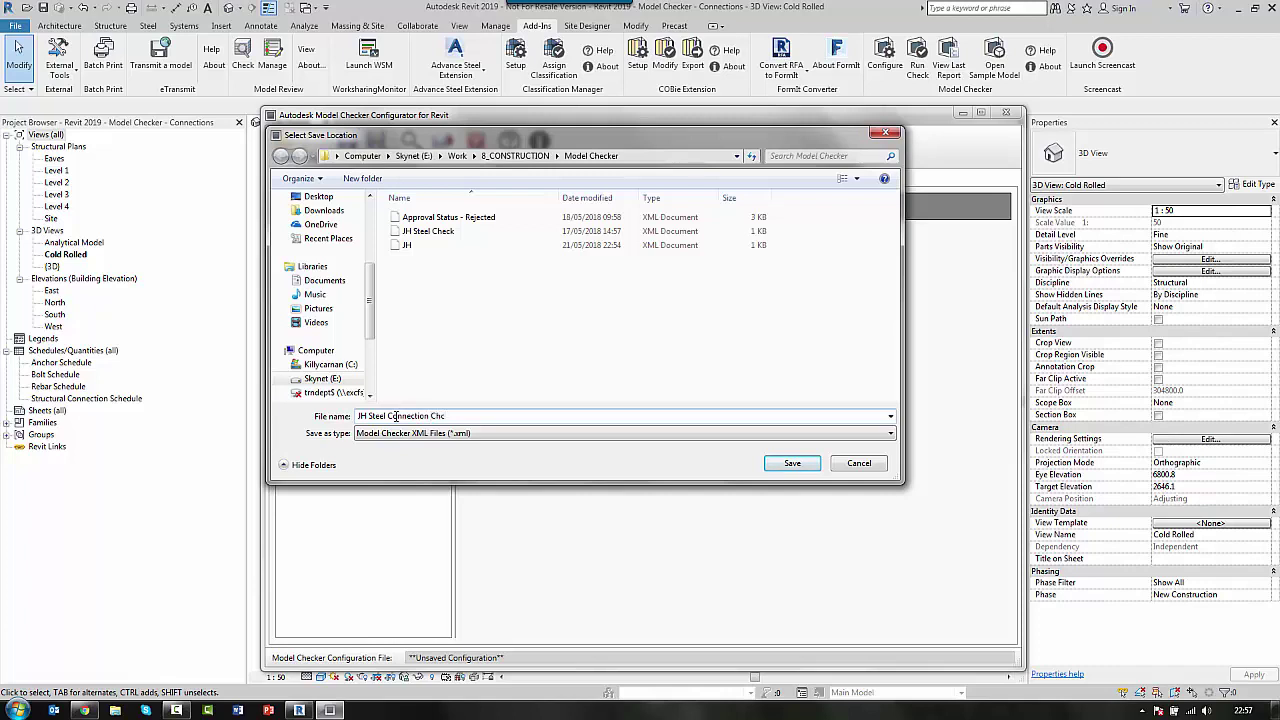
type(" Checker")
key("Return")
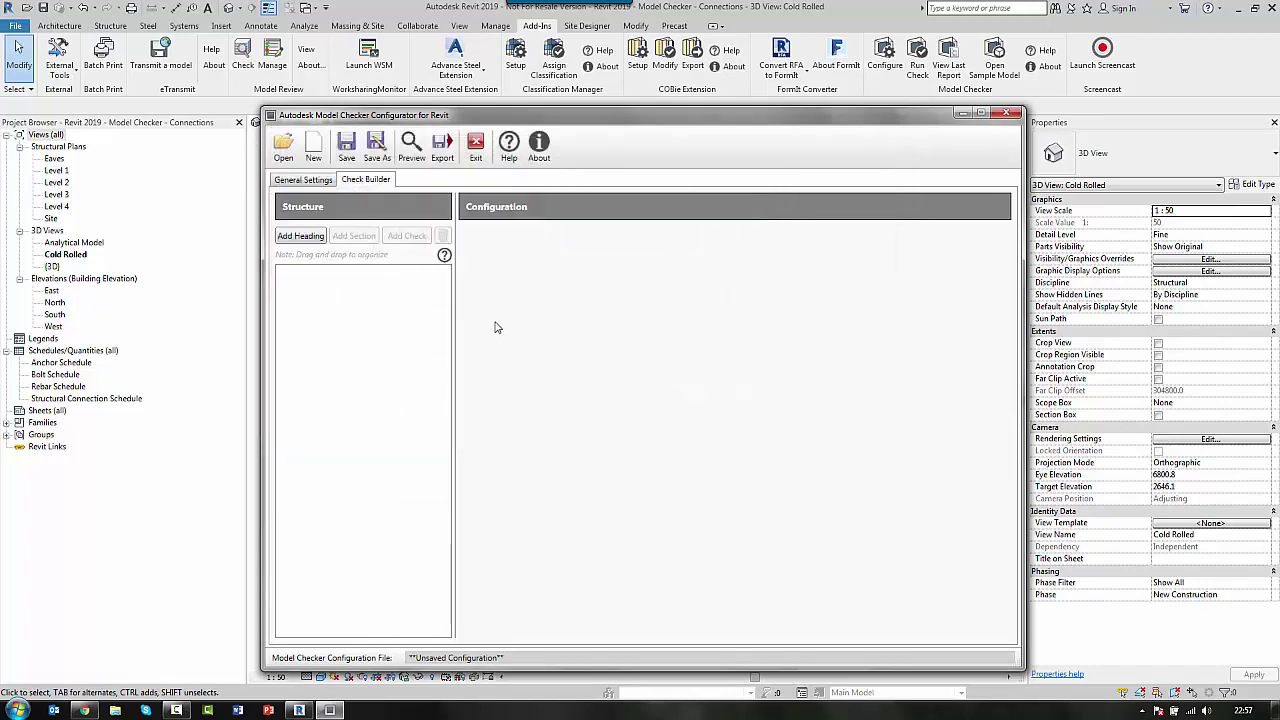
- Add a heading titled 'Steel Connections' to the check structure
left_click(301, 236)
left_click(567, 262)
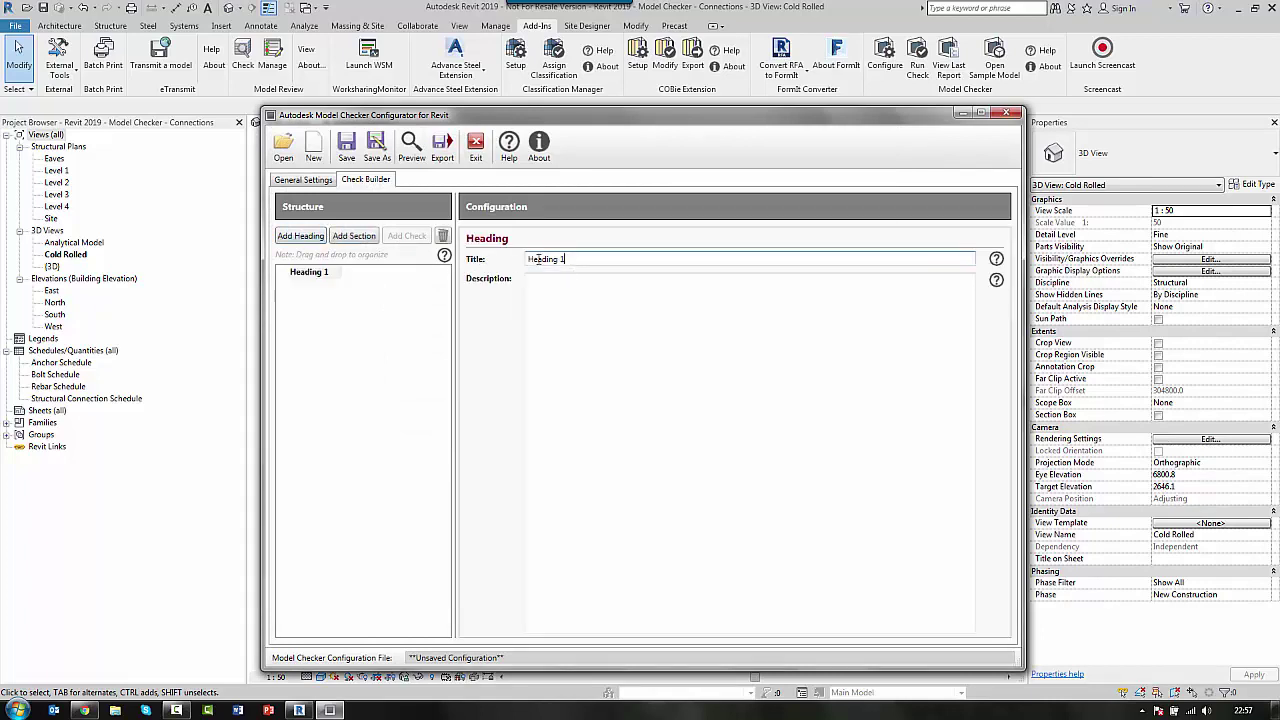
key("ctrl+a")
type("Steel Connections")
- Nest a section named 'Rejected Connections' under the Steel Connections heading
left_click(358, 240)
left_click(586, 259)
key("ctrl+a")
type("Rejected")
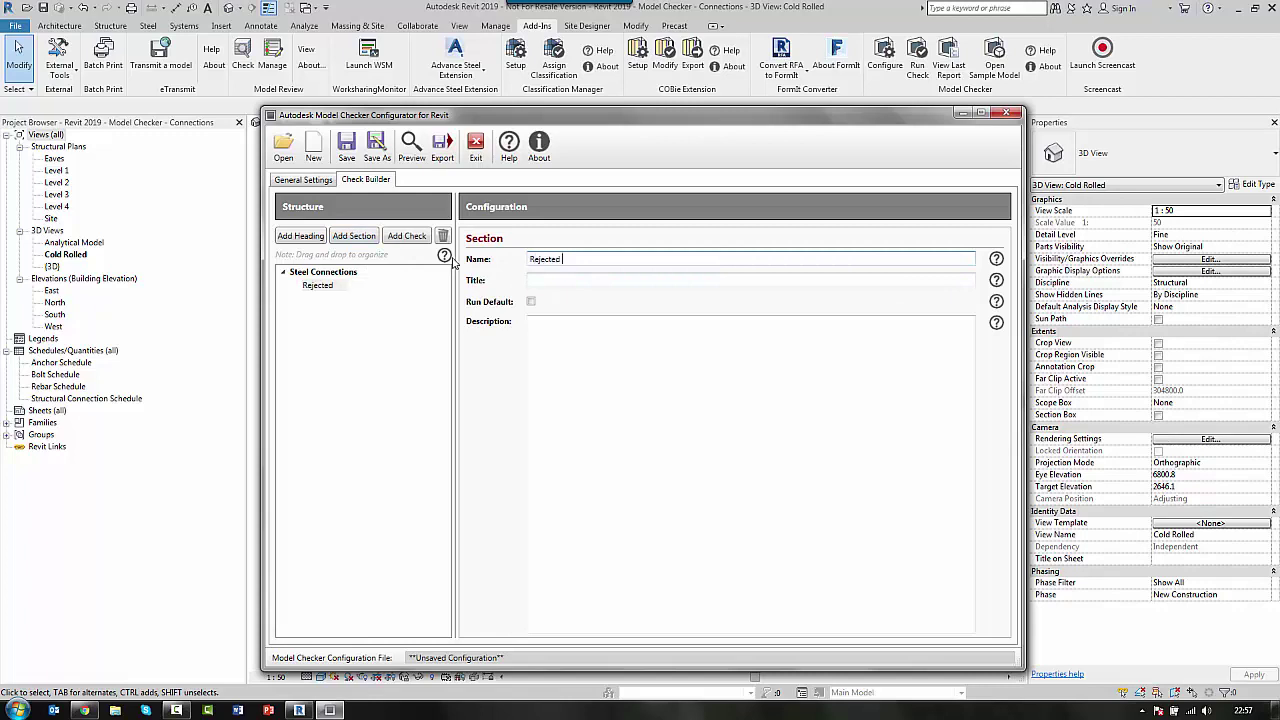
type(" Connections")
key("Tab")
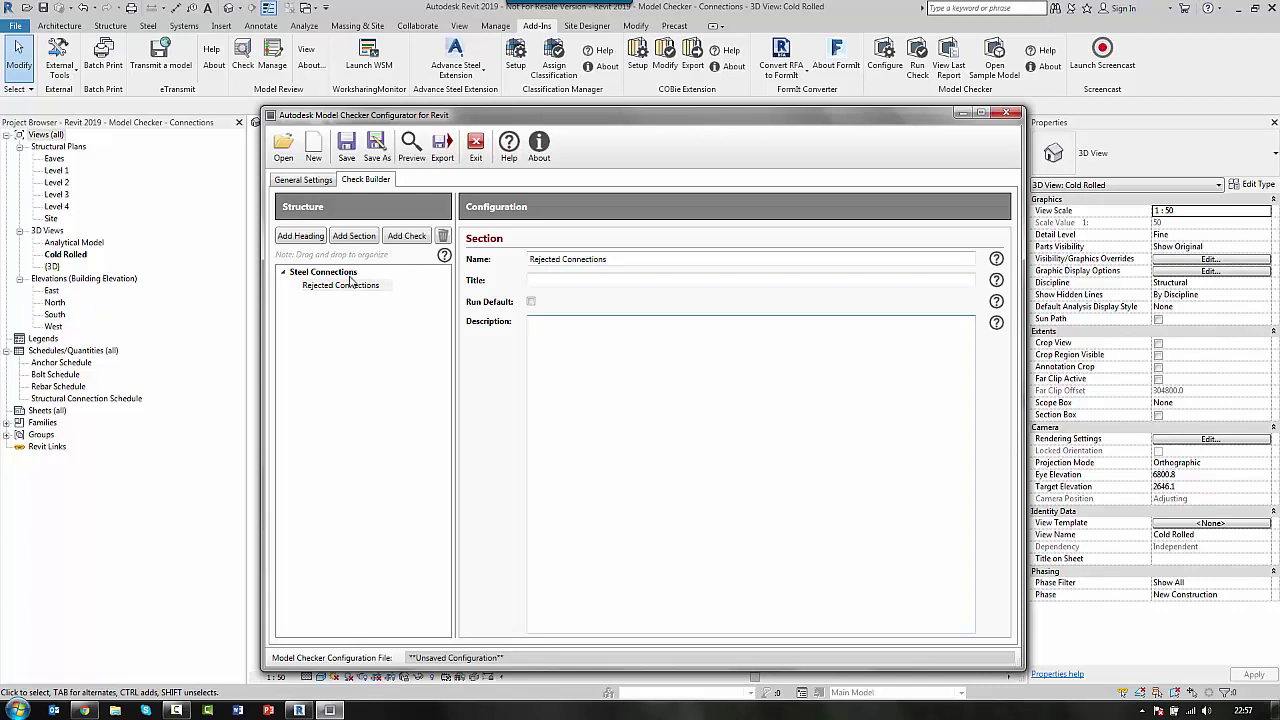
left_click(349, 275)
left_click(342, 288)
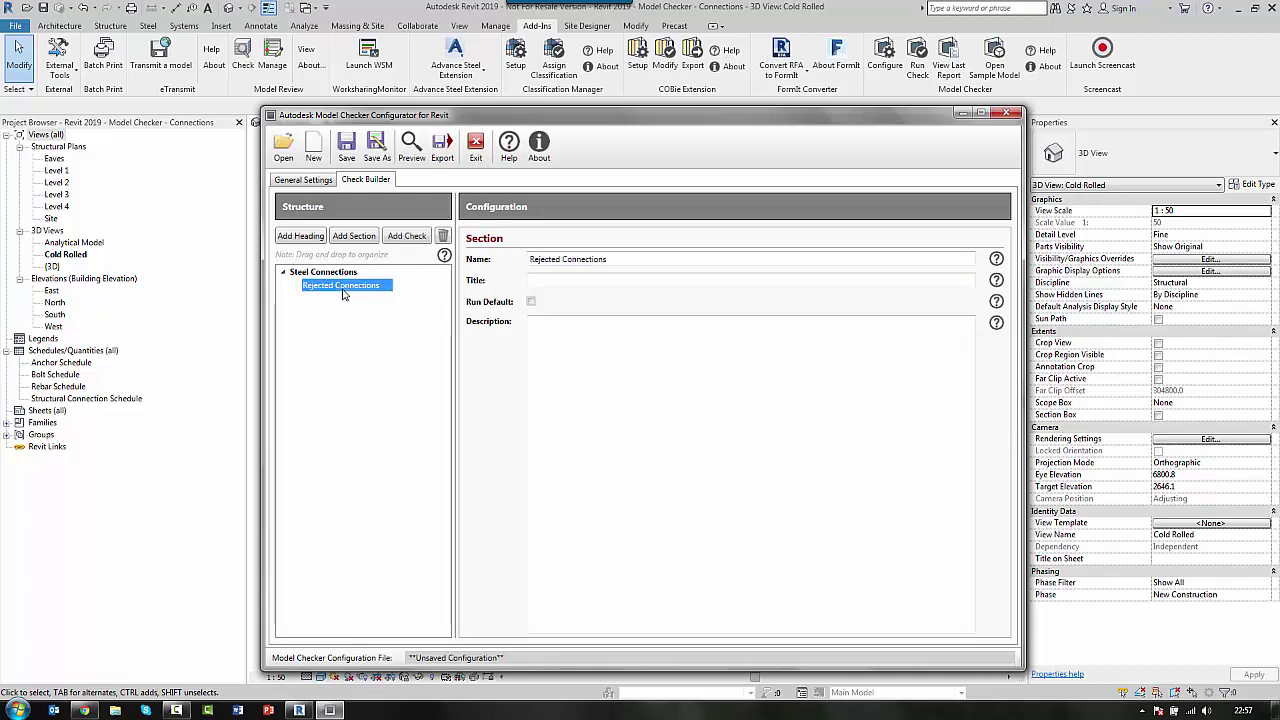
- Wizard-build Check 1: Model Elements > Structural Elements > If I FIND Structural Connections, Information, Include filter
left_click(406, 237)
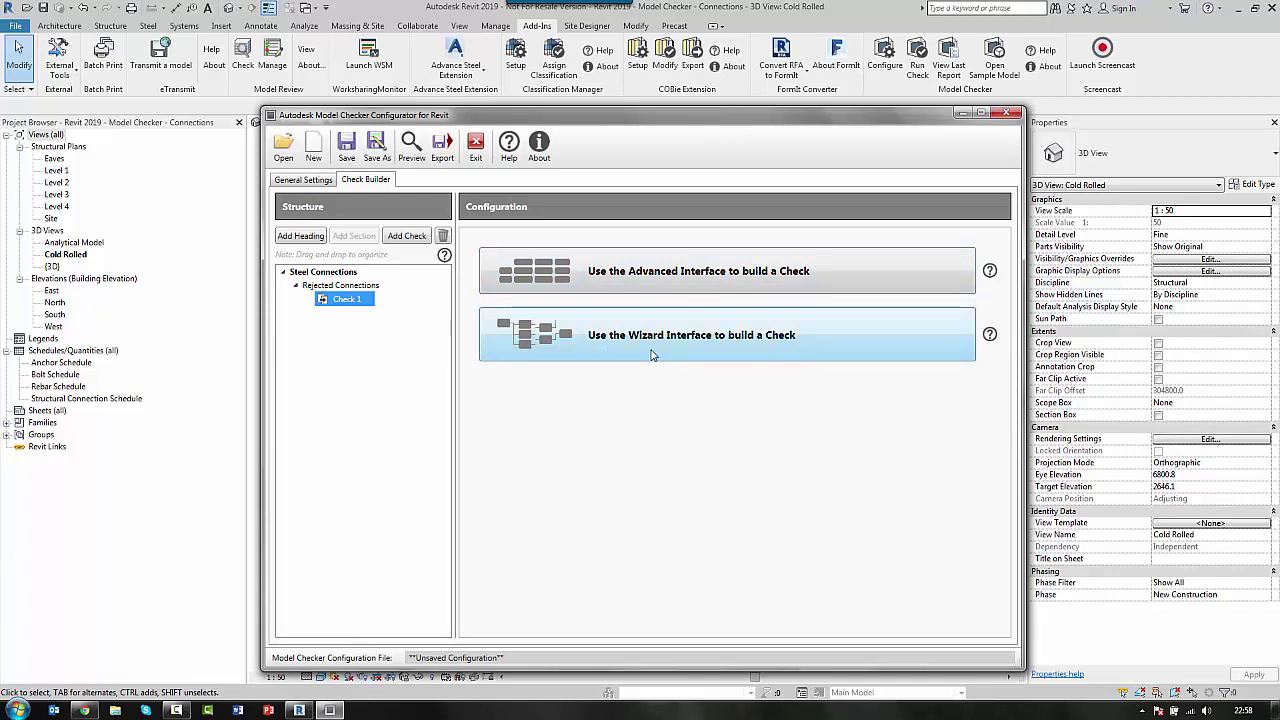
left_click(651, 355)
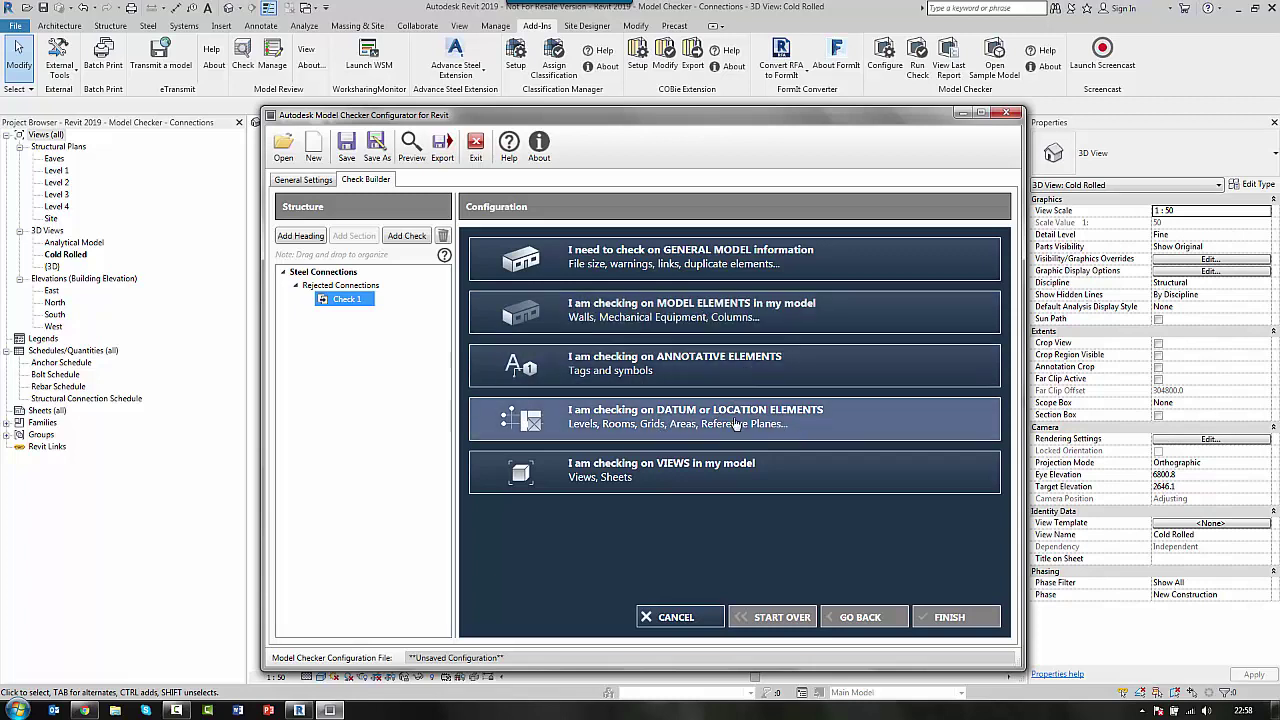
left_click(661, 319)
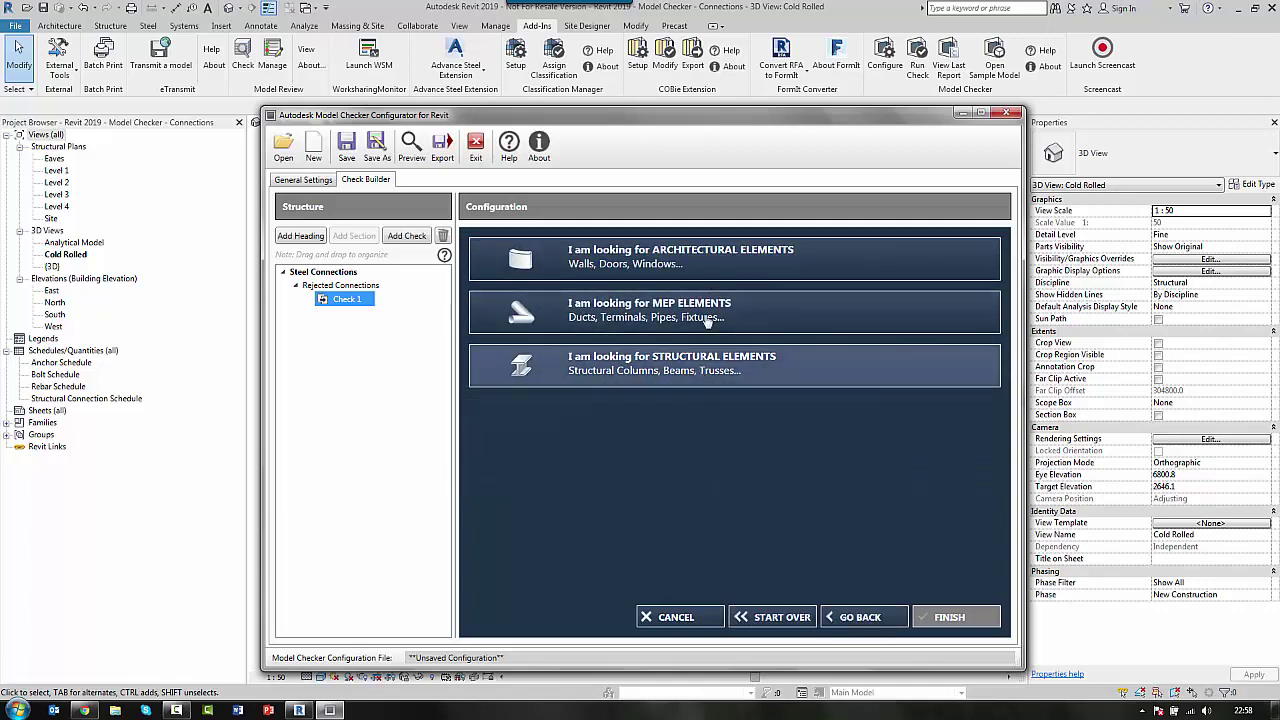
left_click(652, 372)
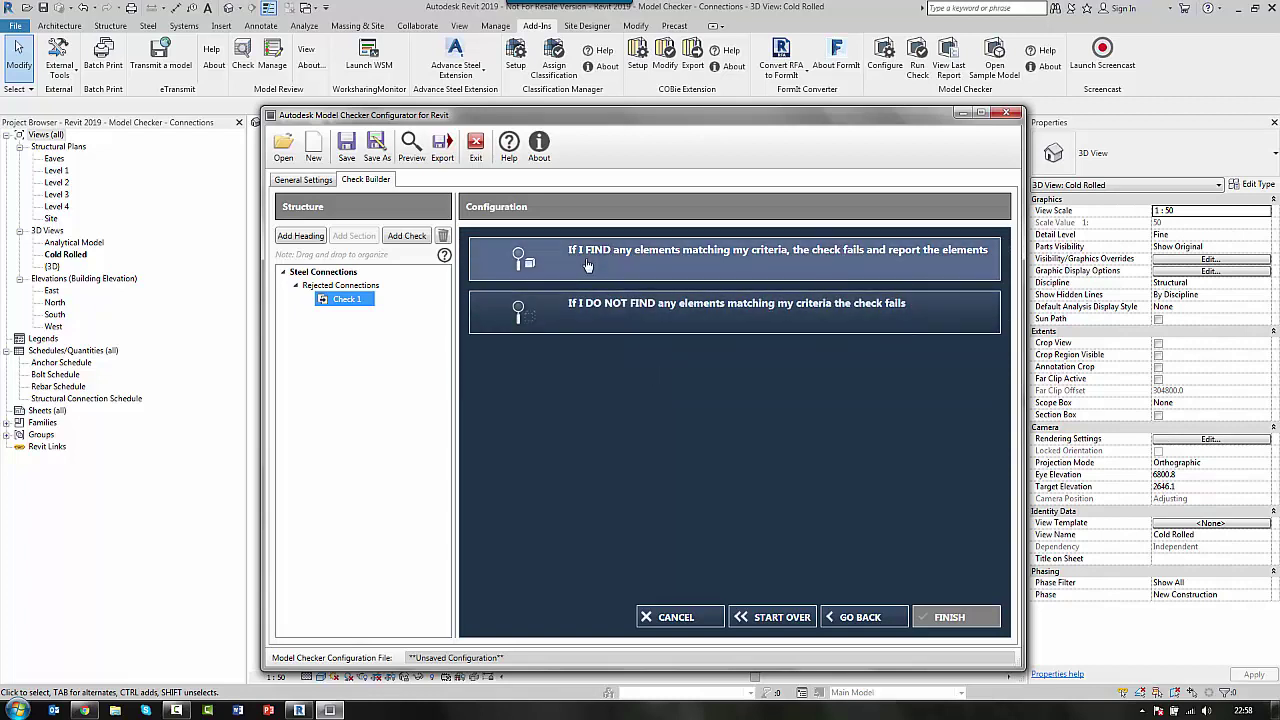
left_click(755, 252)
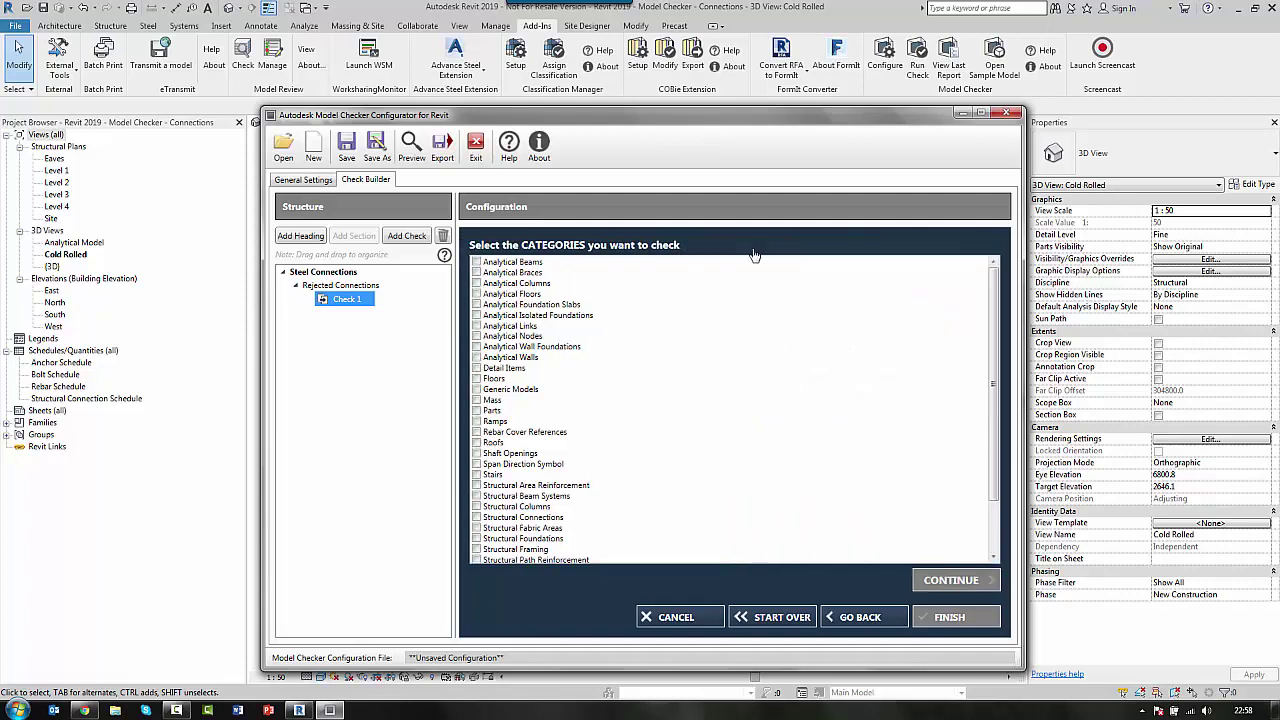
scroll(620, 287, "down", 2)
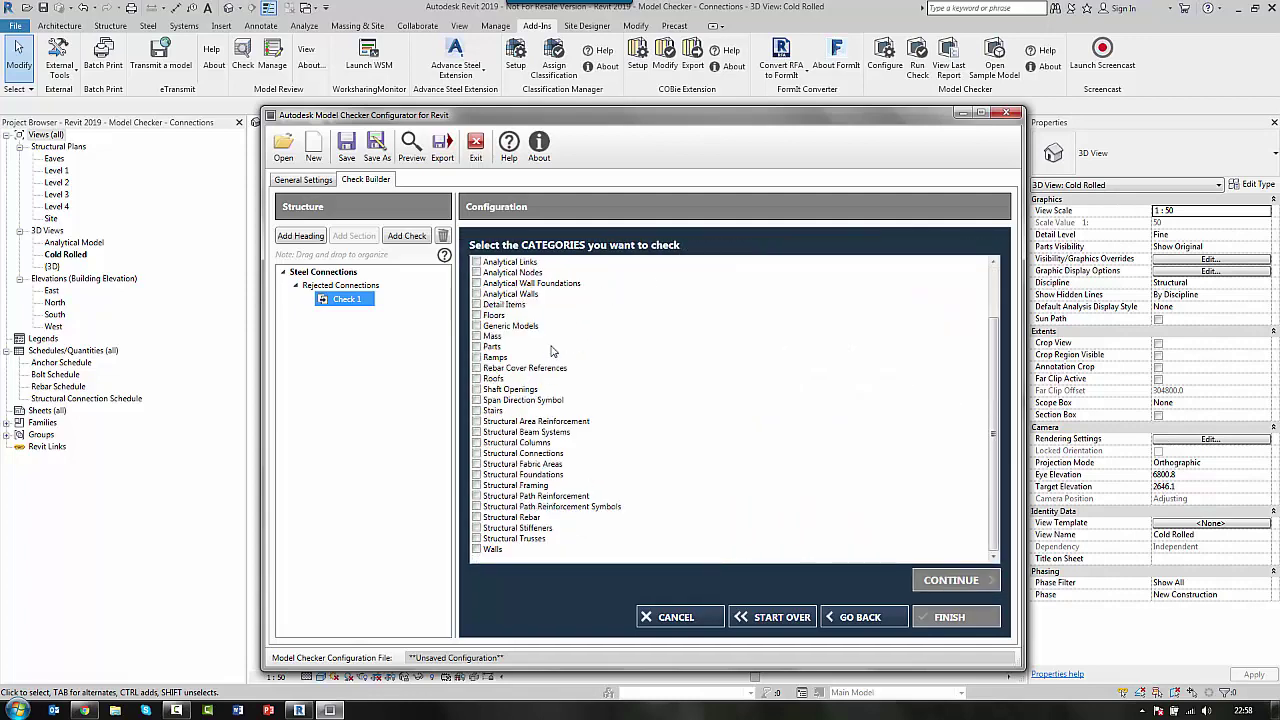
left_click(478, 455)
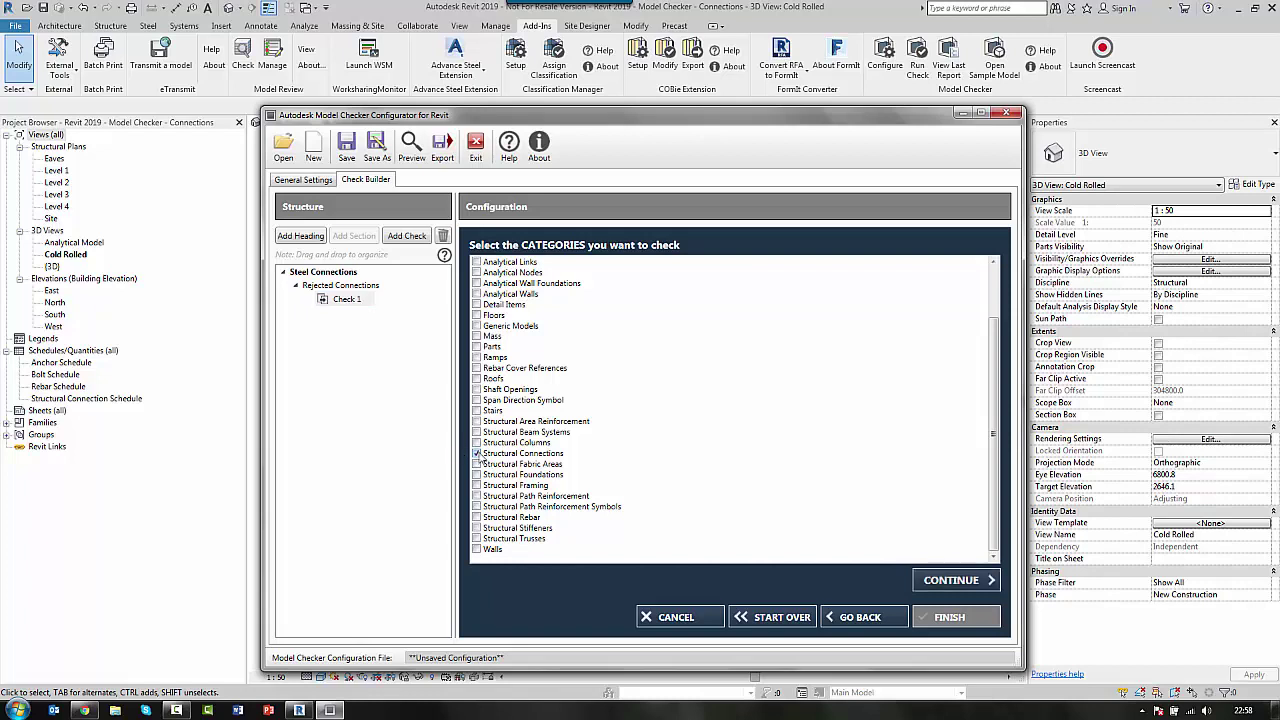
left_click(948, 580)
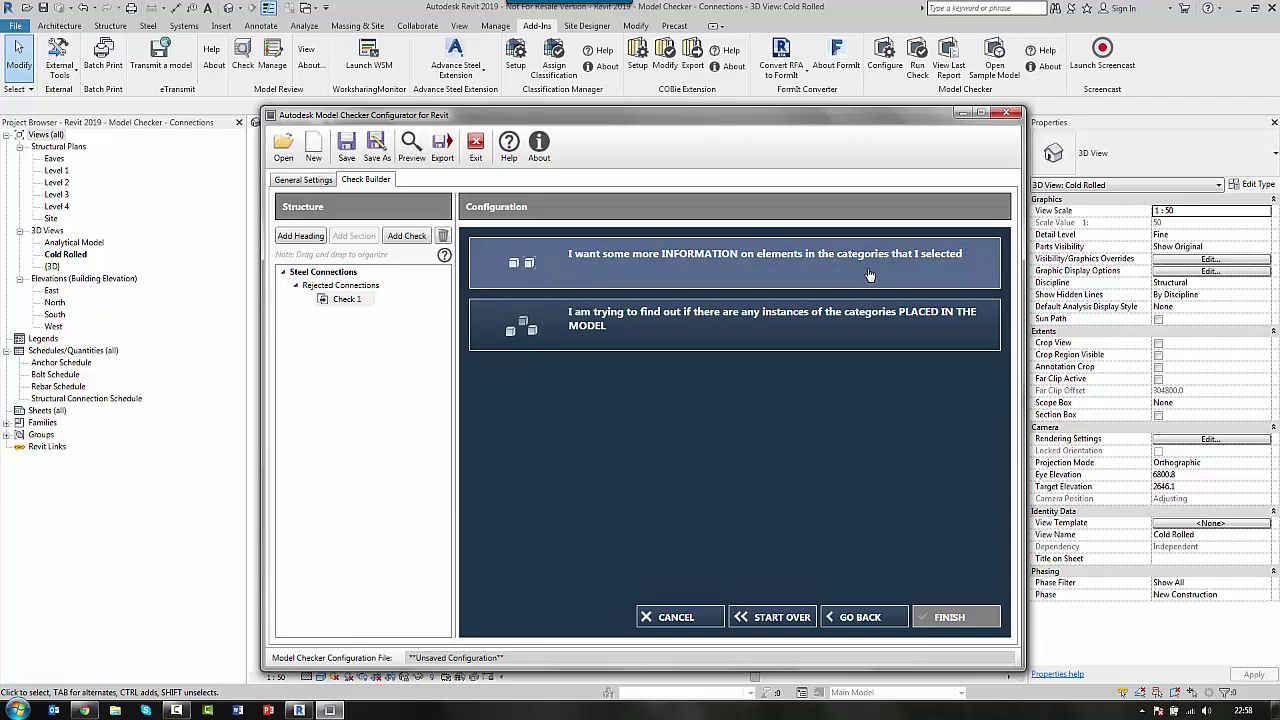
left_click(751, 272)
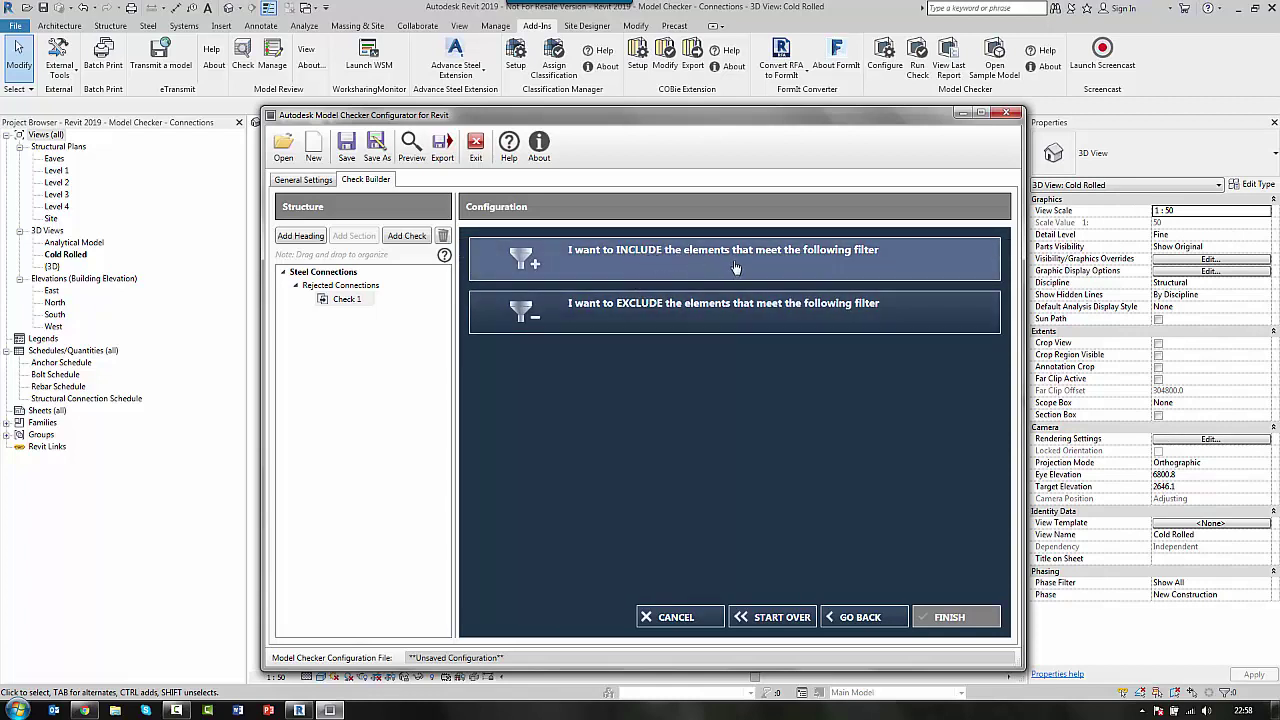
left_click(735, 265)
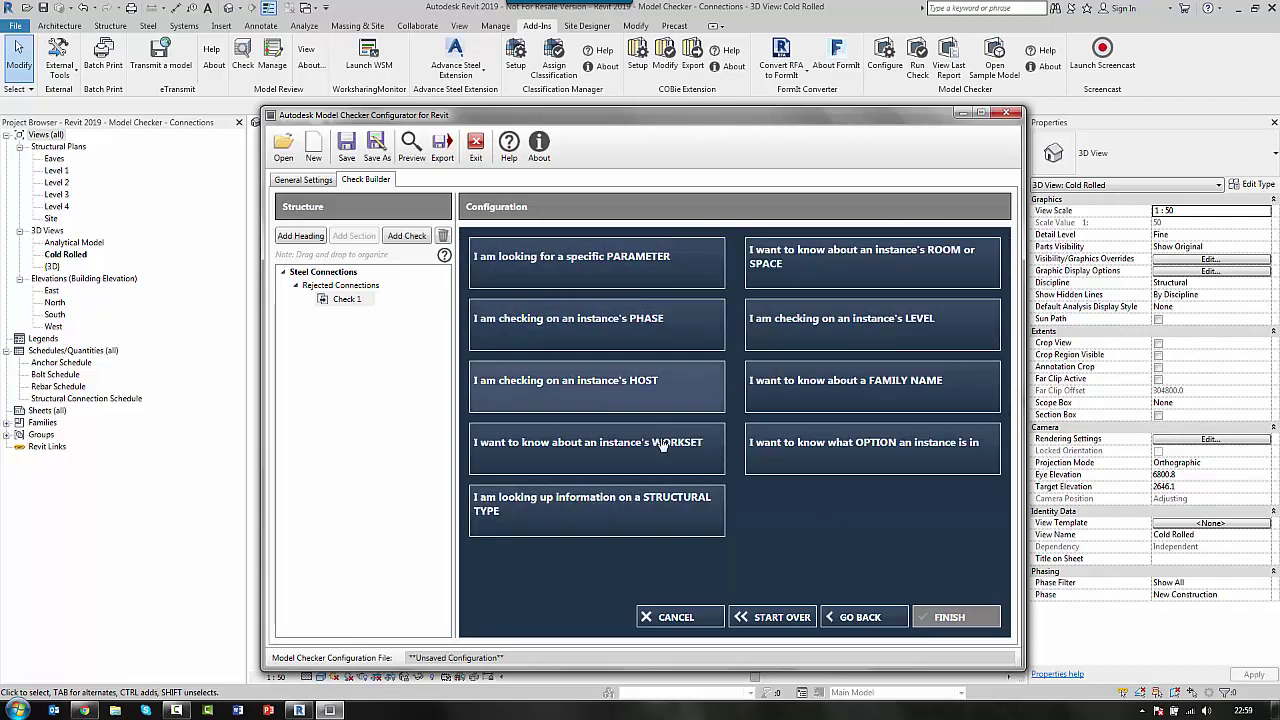
- Filter Check 1 on the Approval Status parameter EQUALS Rejected
left_click(614, 268)
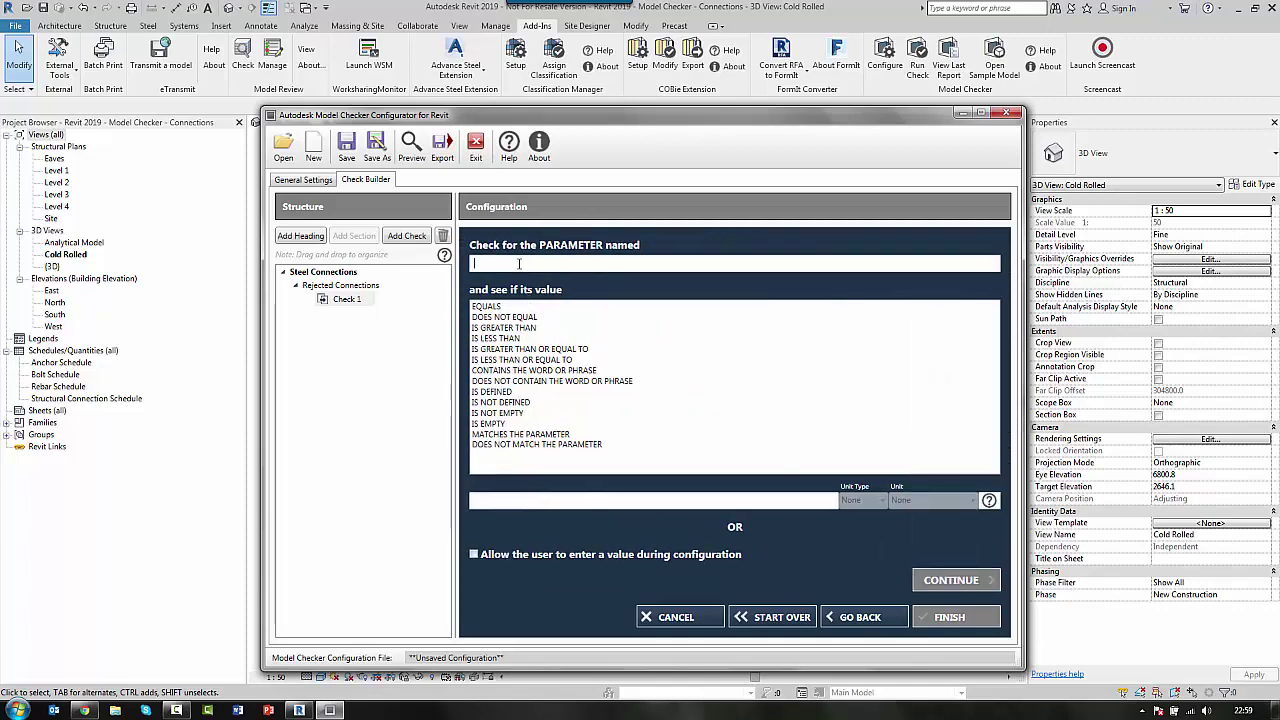
type("Approval Status")
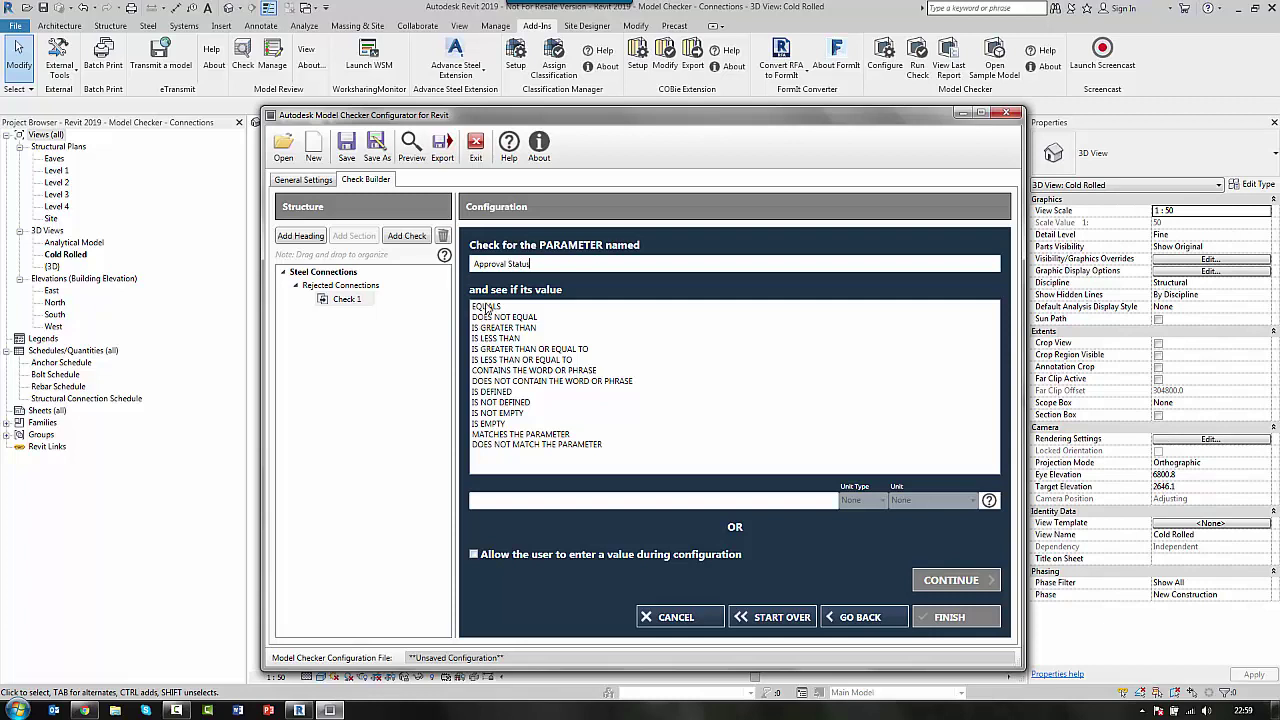
left_click(485, 306)
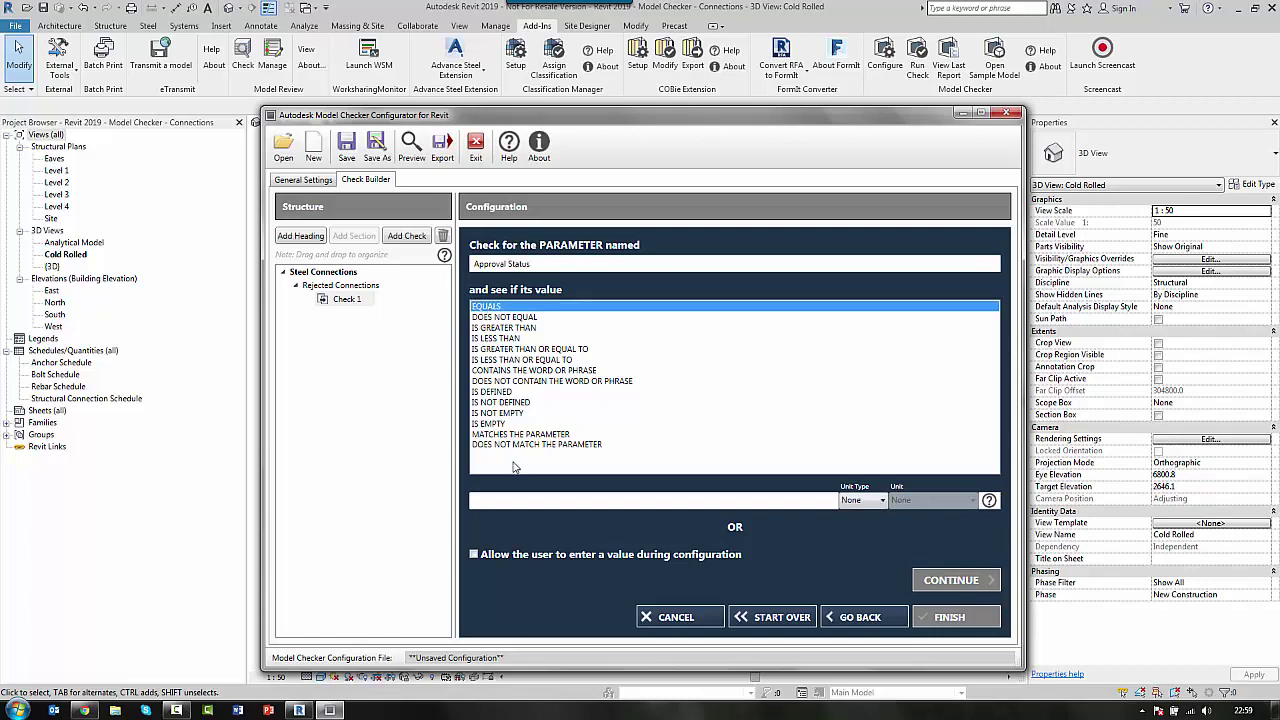
left_click(516, 500)
type("Rejected")
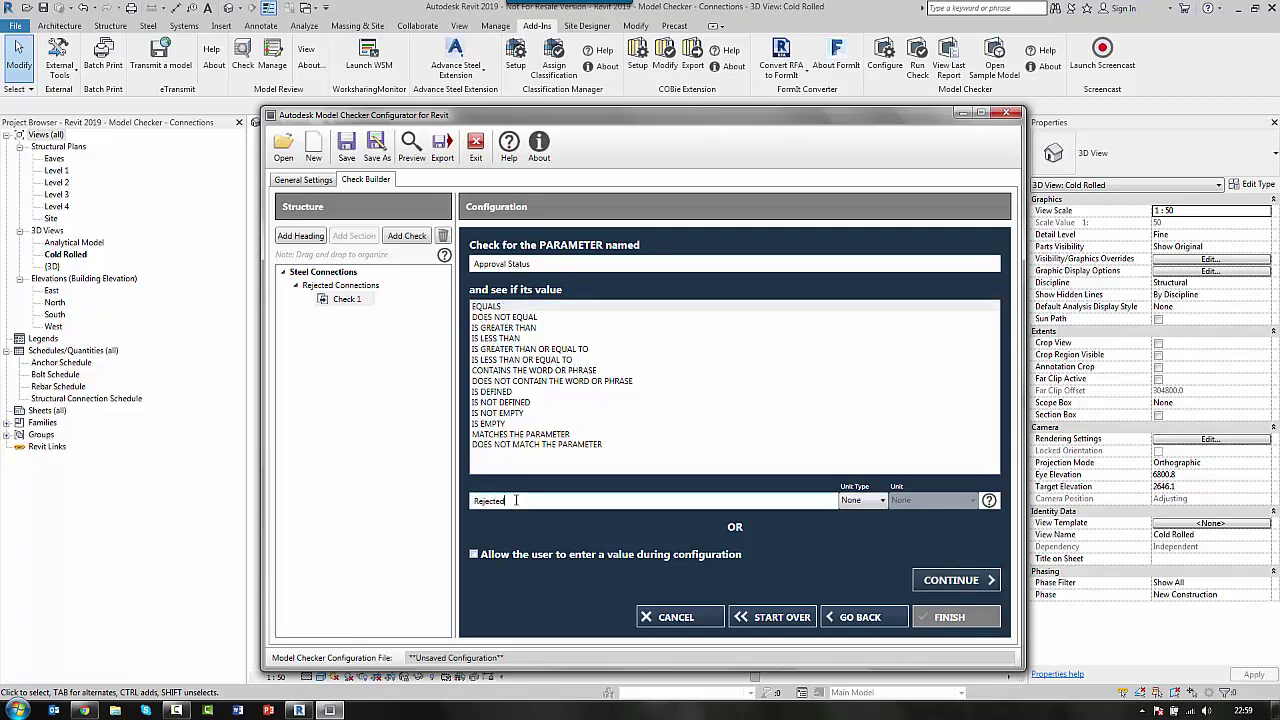
left_click(930, 580)
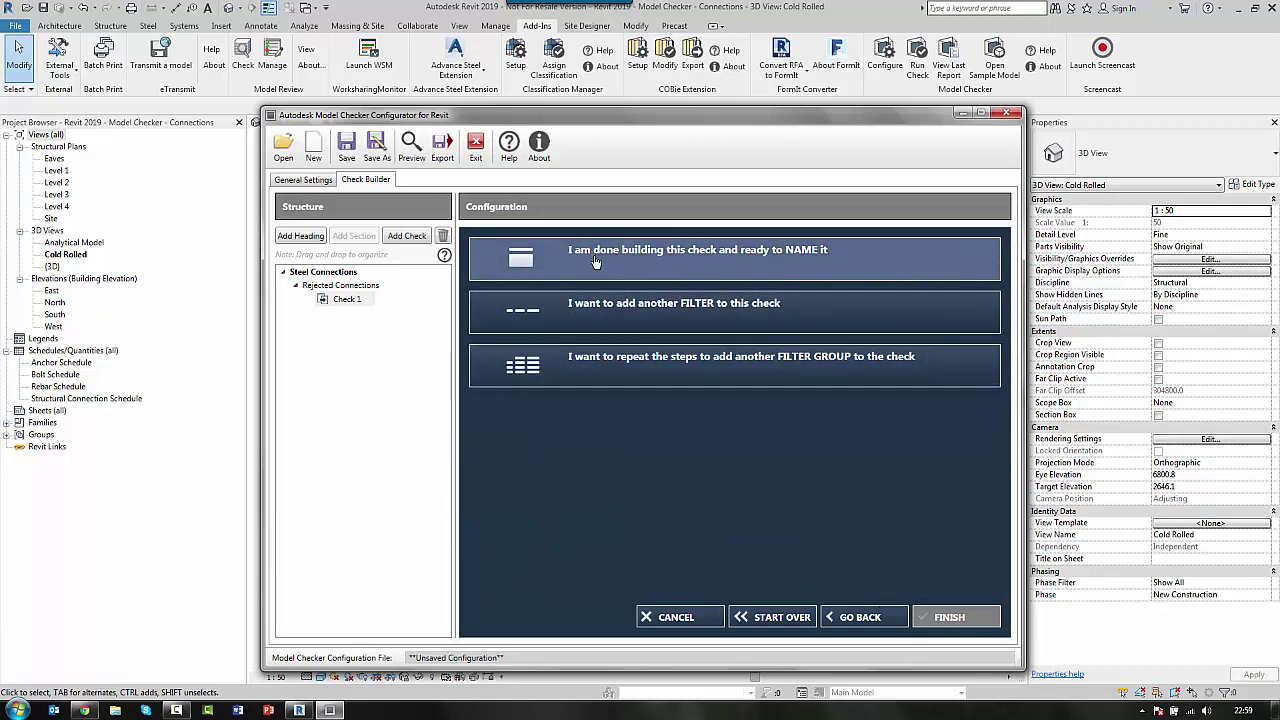
- Name the check 'Rejected', describe it 'Show all rejected connections', failure message 'Please Check this connection'
left_click(724, 268)
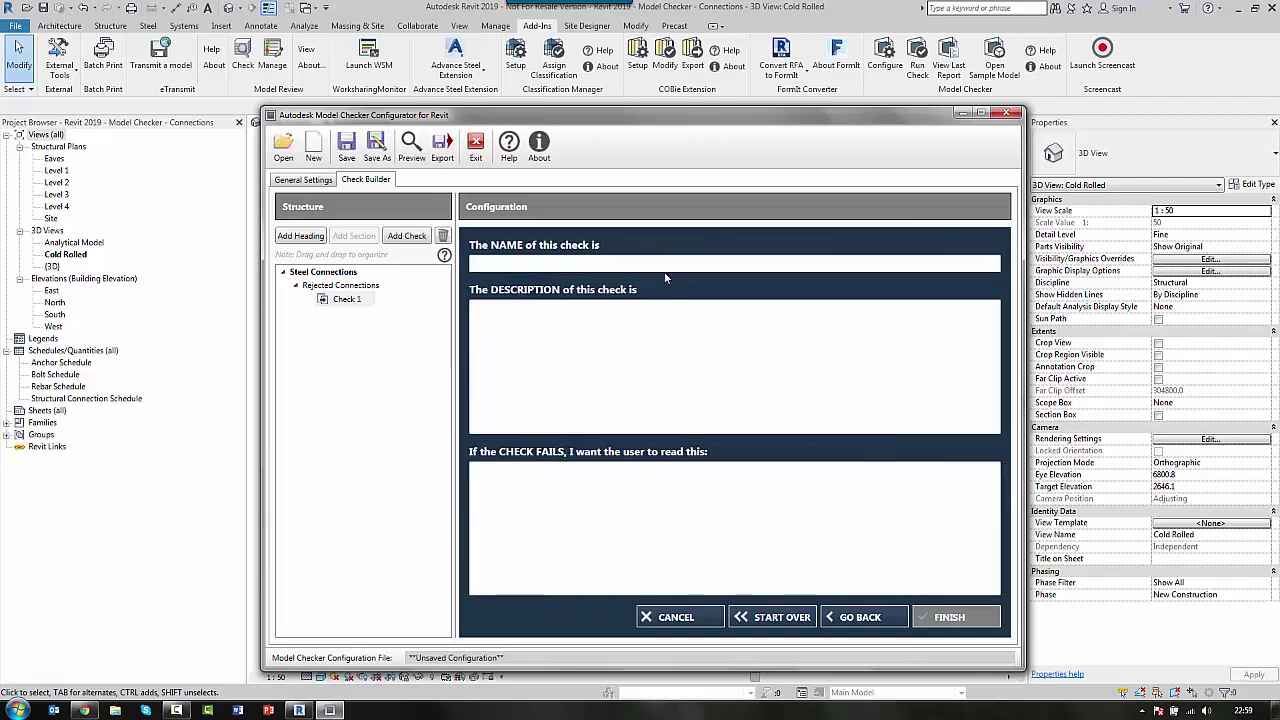
left_click(650, 266)
type("Rejected")
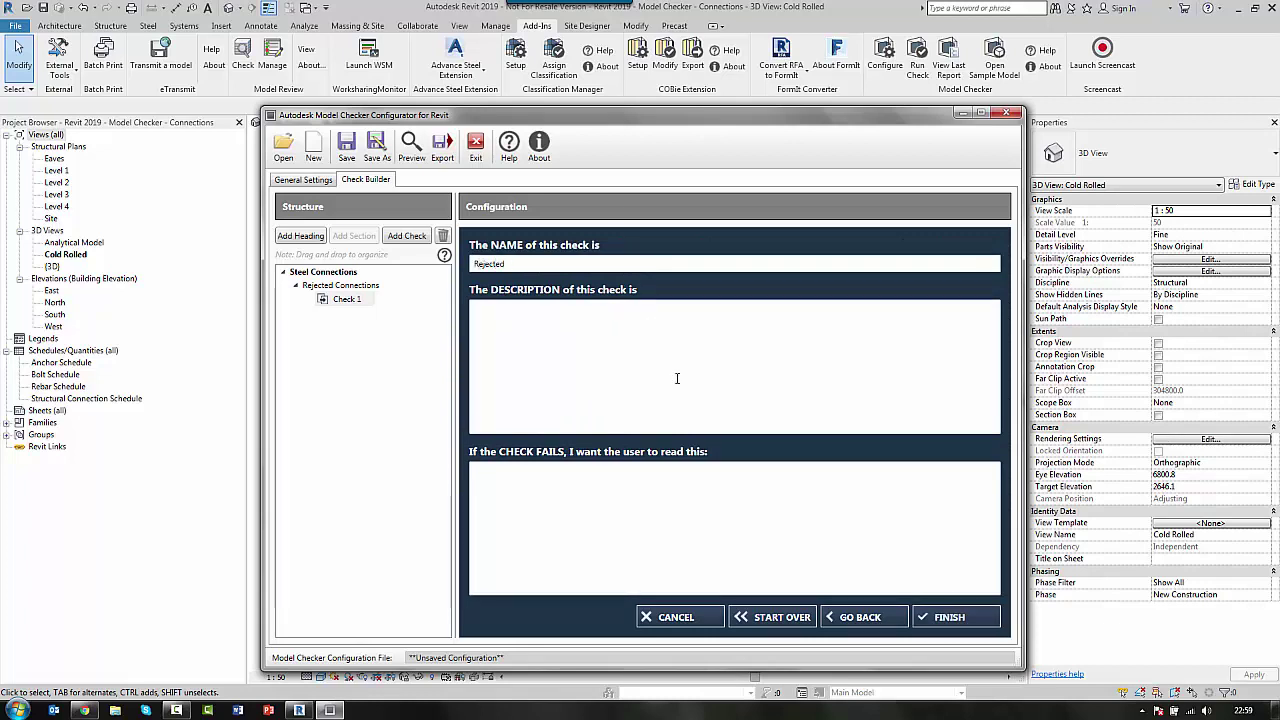
left_click(614, 334)
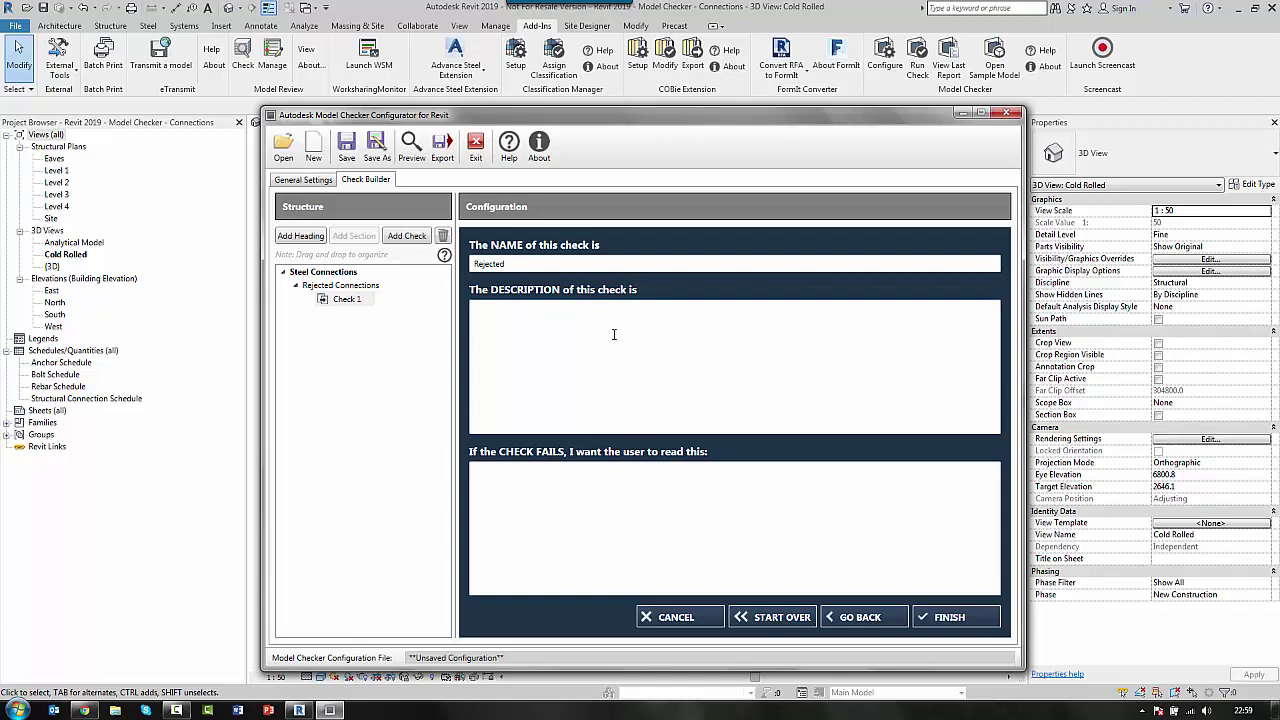
type("Show all rejected connec")
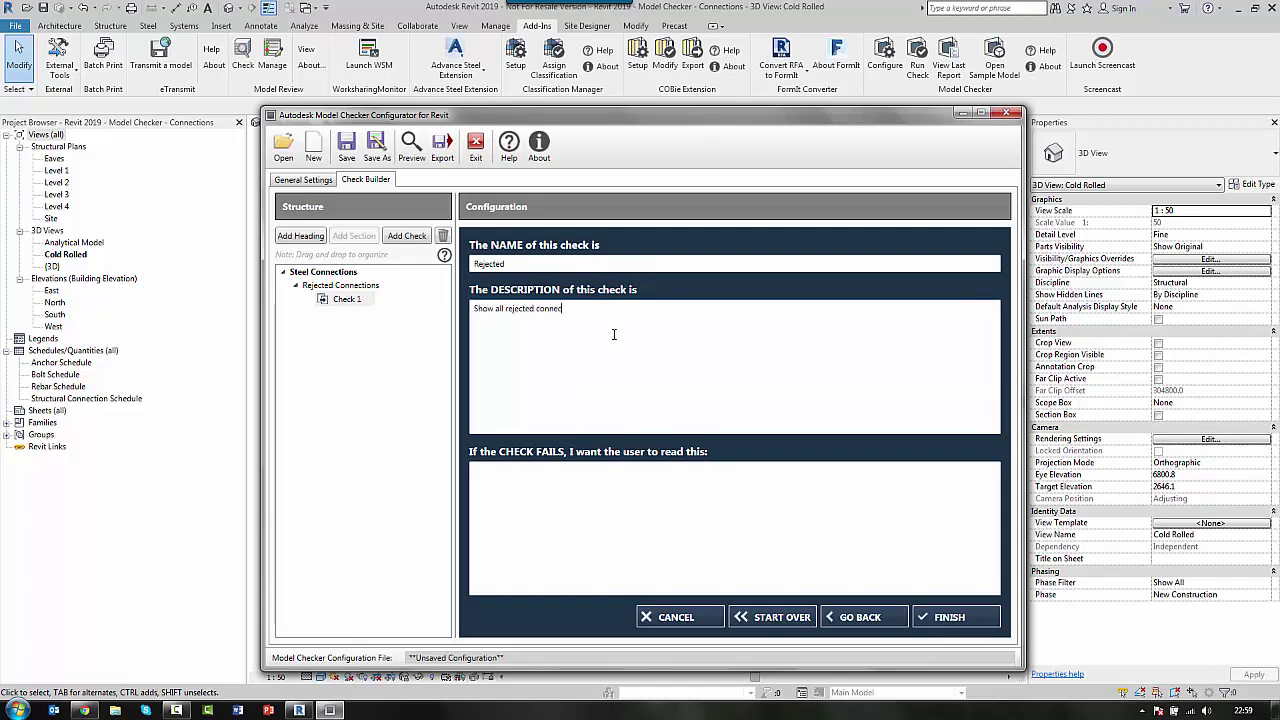
type("tions")
left_click(513, 480)
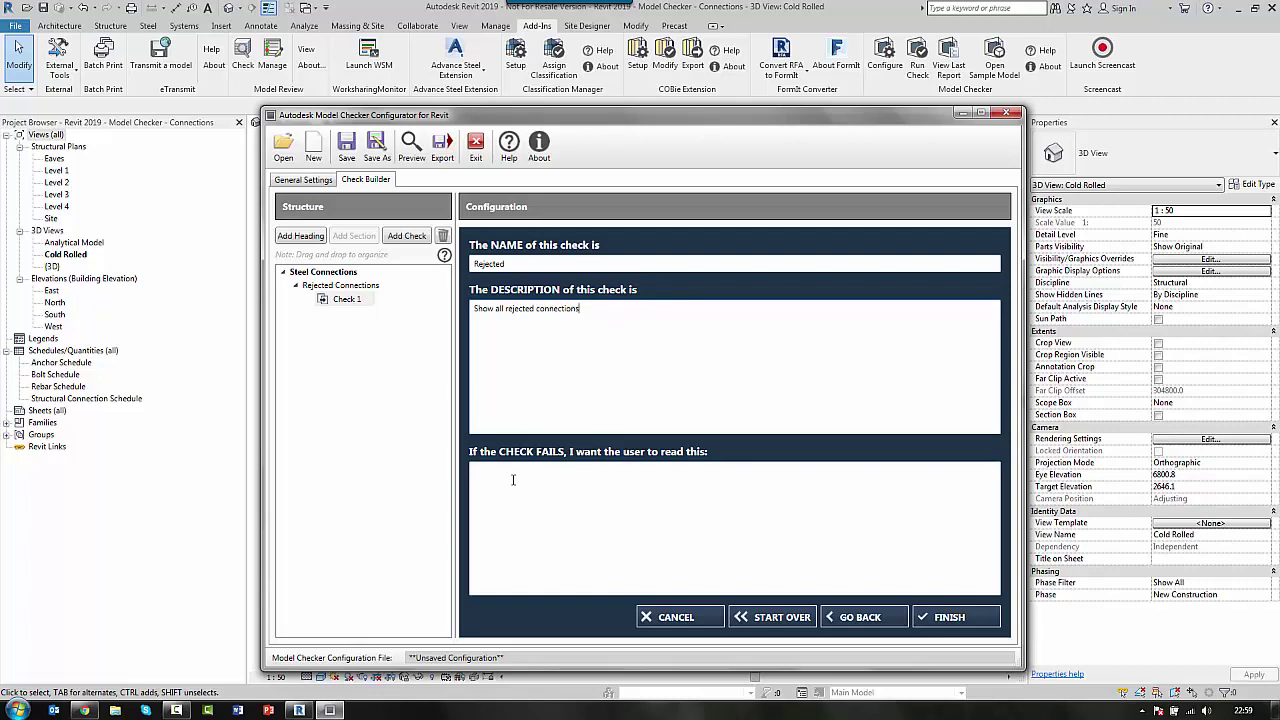
type("Please Check this conn")
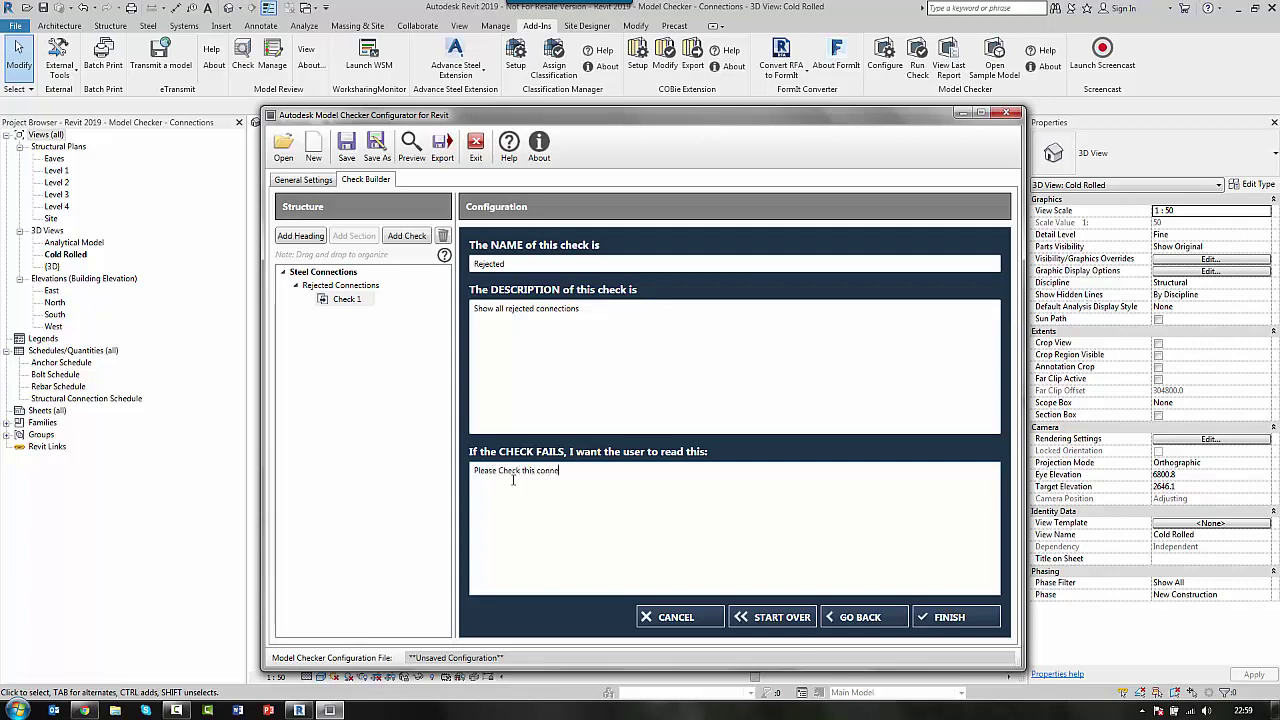
type("ectio")
key("BackSpace")
left_click(940, 620)
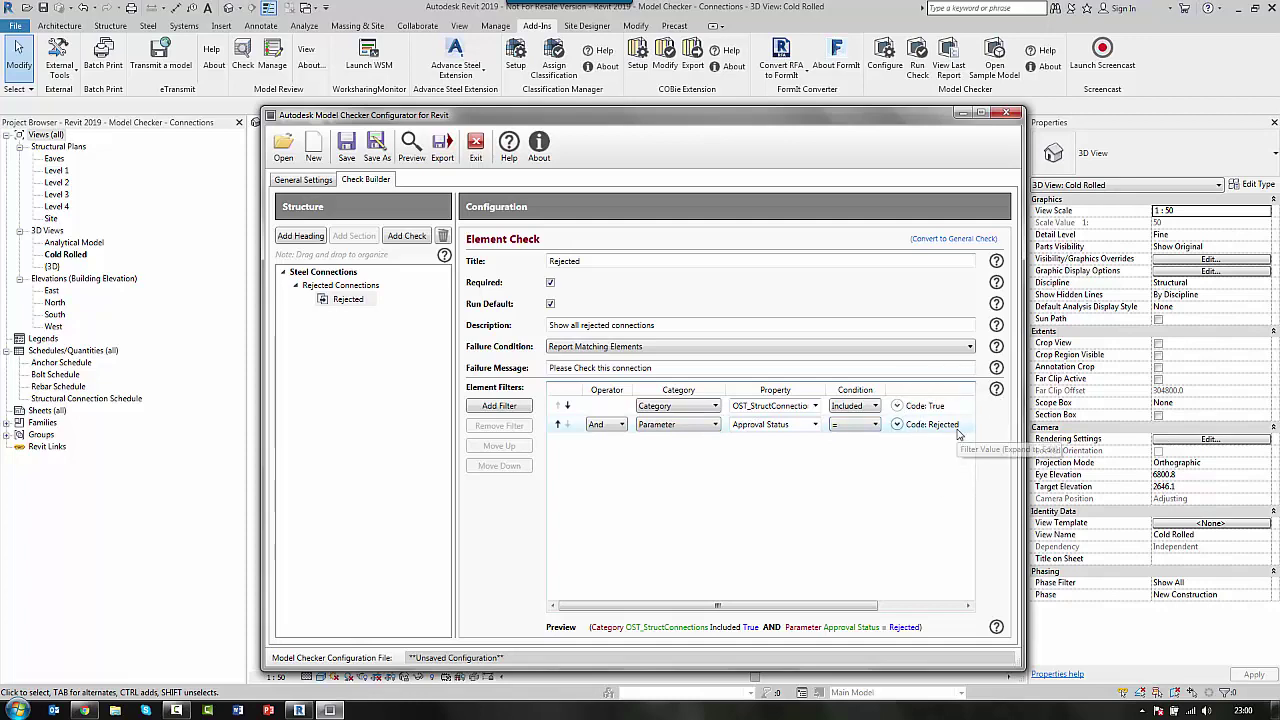
- Overwrite JH Steel Connection Checker.xml with the configuration and exit the Configurator
left_click(377, 147)
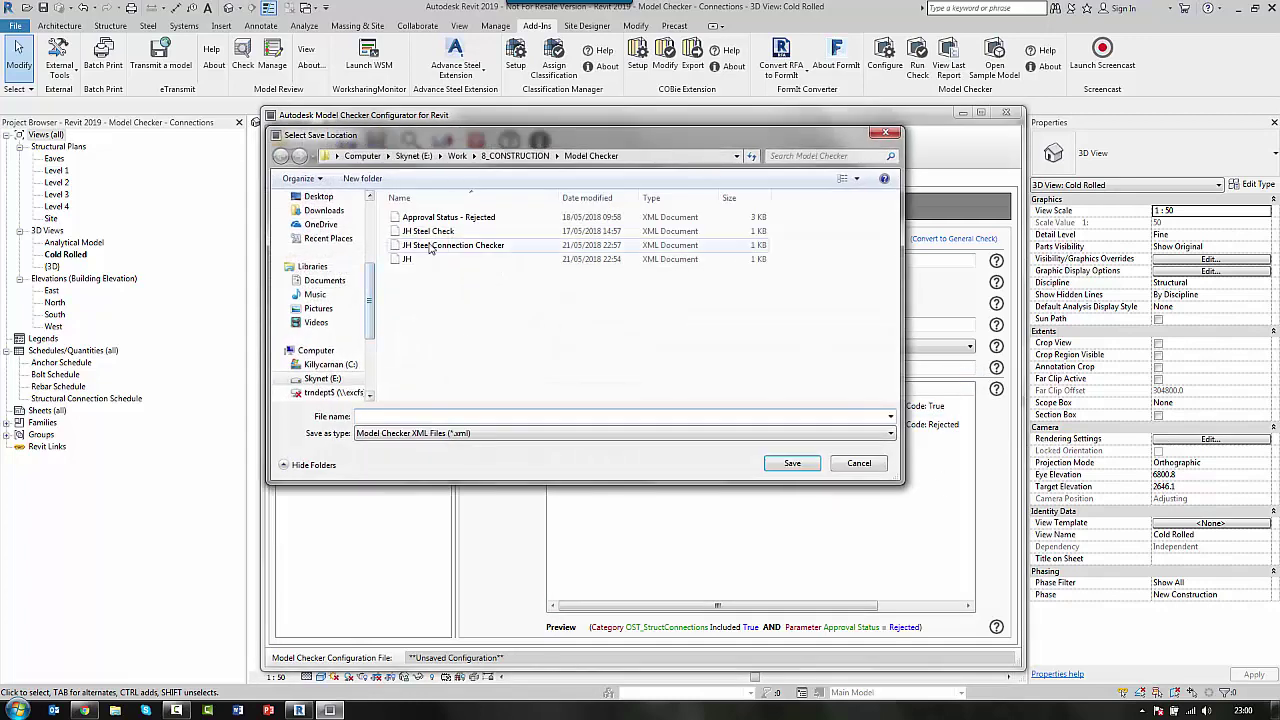
left_click(453, 245)
left_click(800, 466)
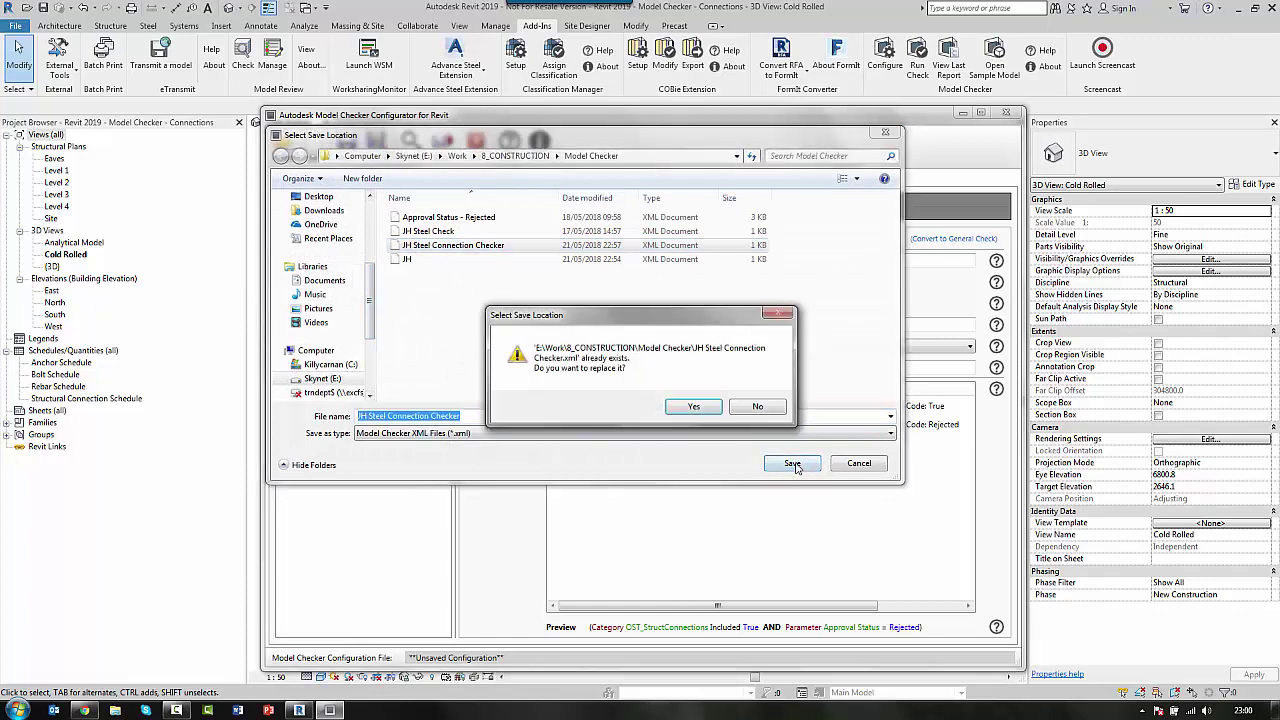
left_click(692, 405)
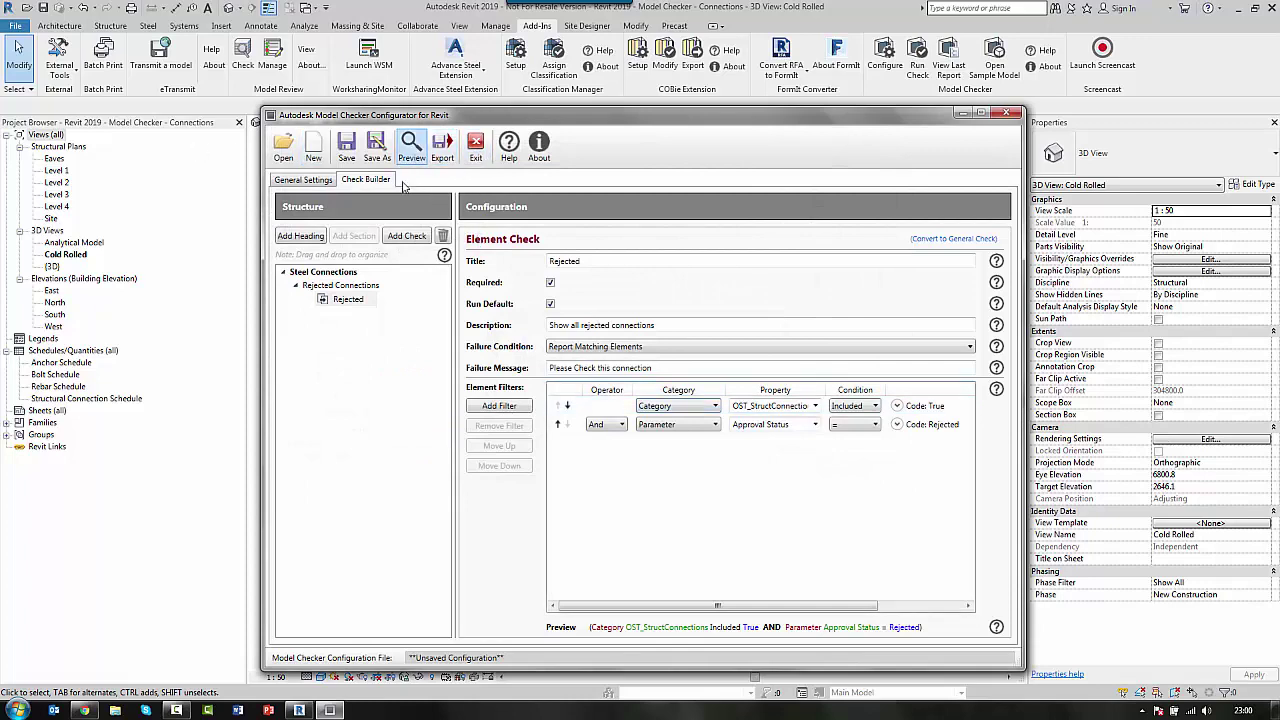
left_click(477, 148)
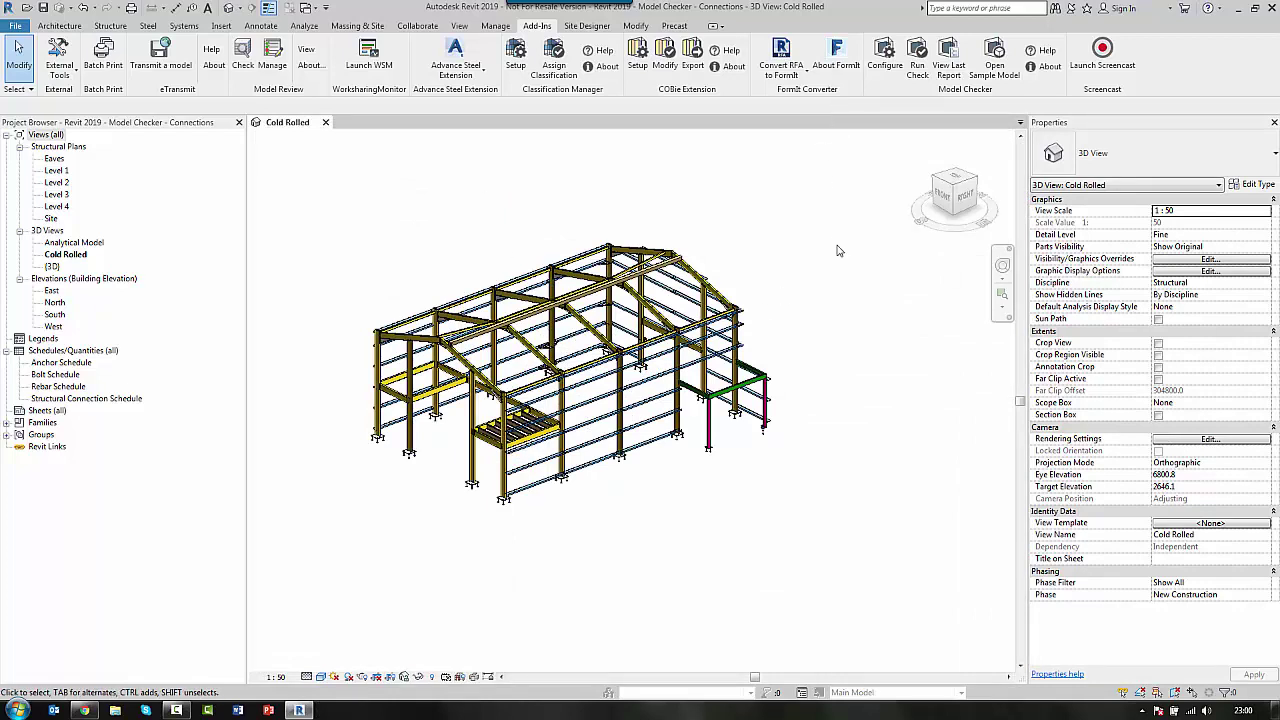
- Load the existing JH Steel Connection Checker.xml configuration file into the Model Checker
left_click(887, 79)
left_click(377, 194)
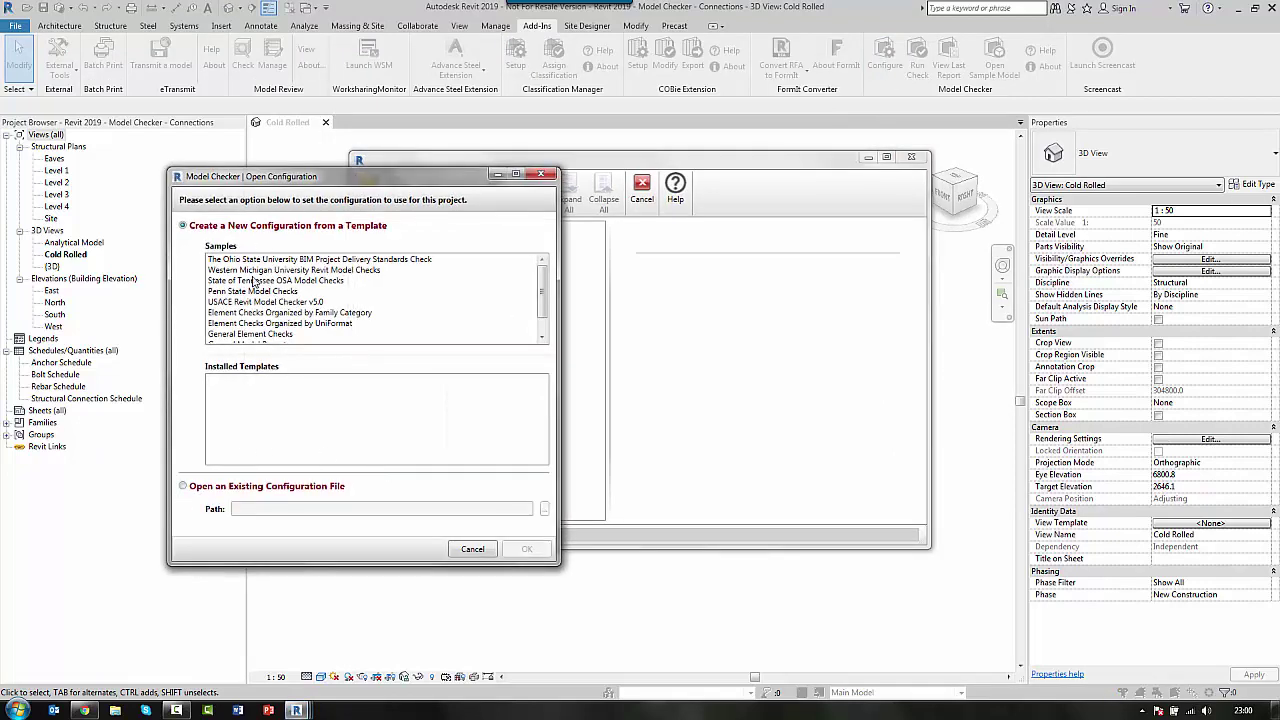
left_click(186, 487)
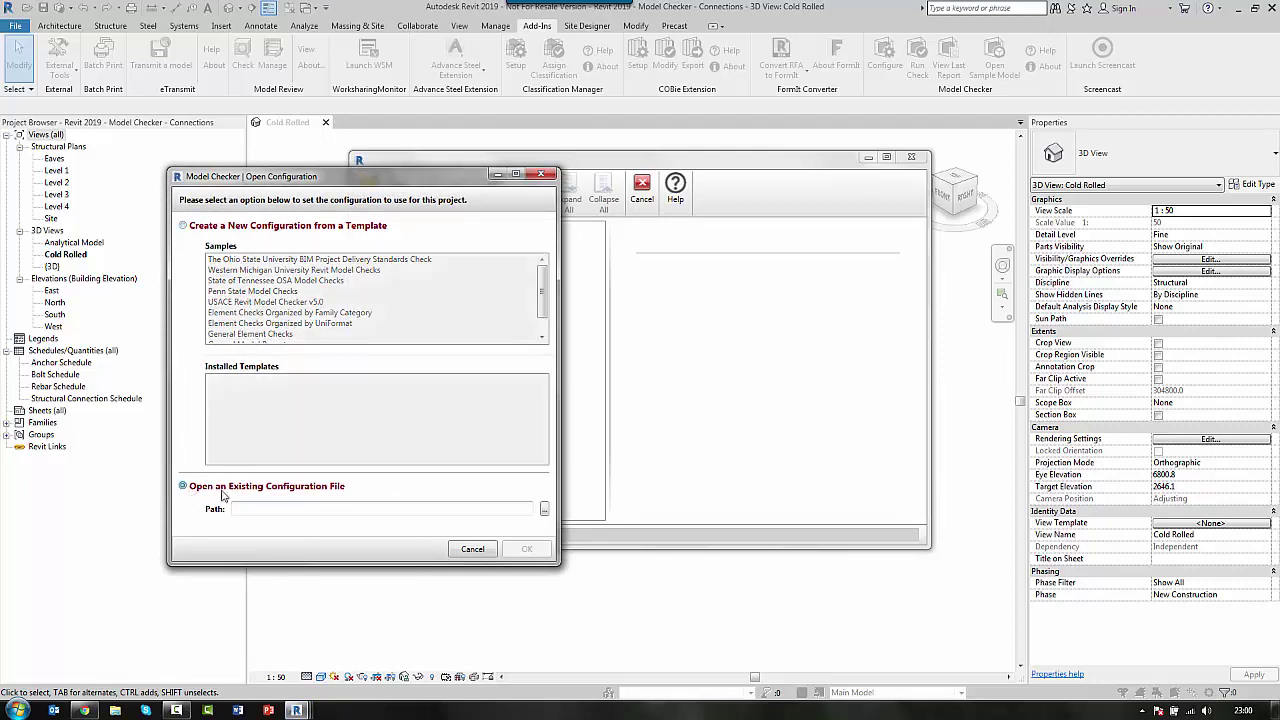
left_click(544, 509)
left_click(374, 332)
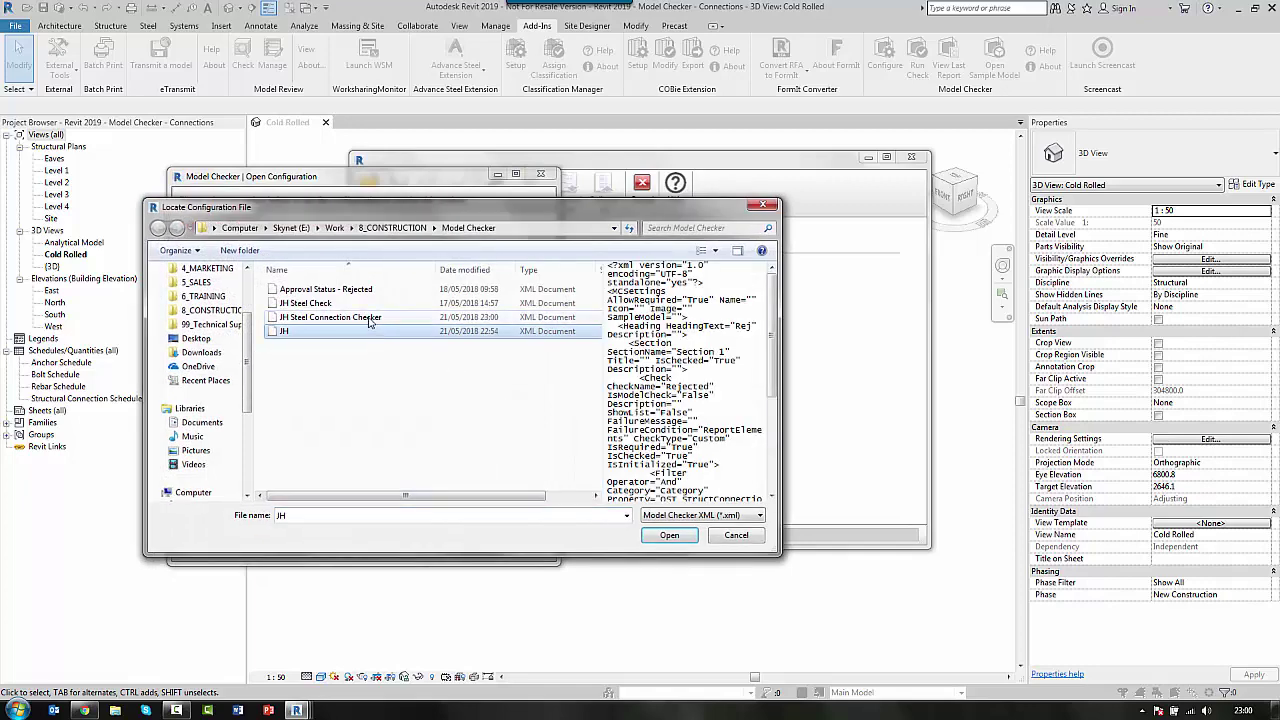
left_click(373, 318)
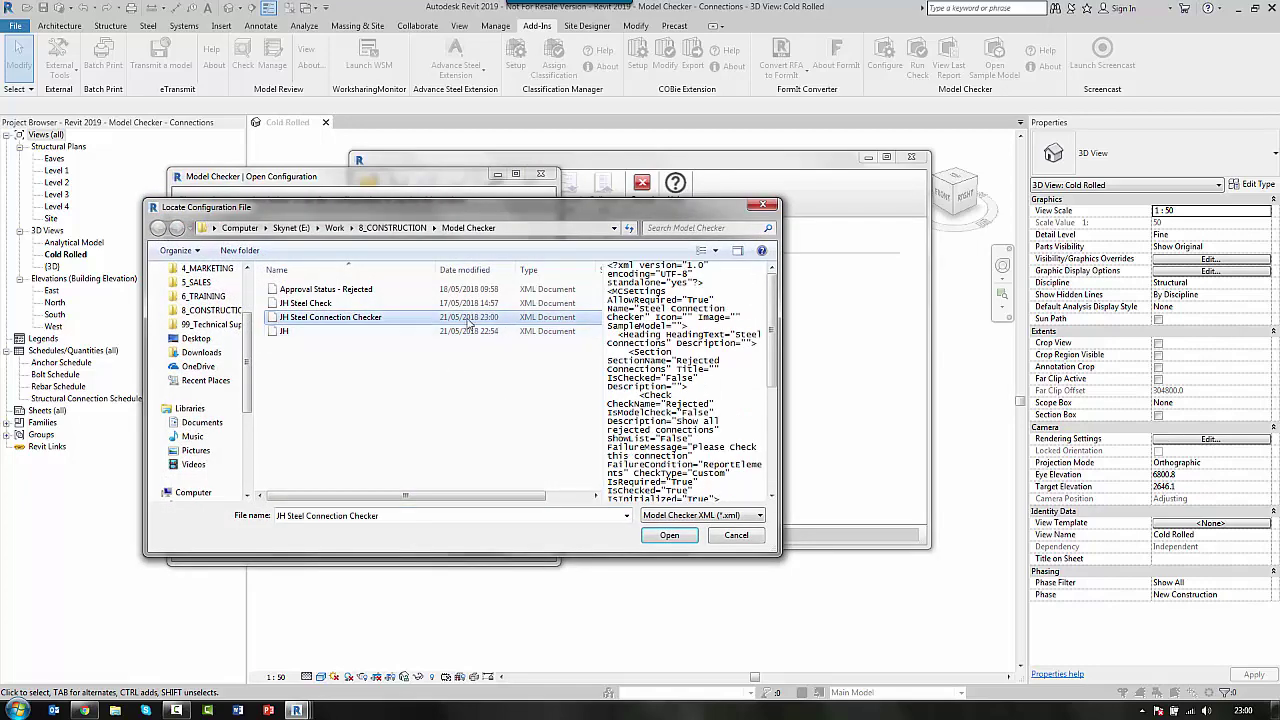
left_click(669, 535)
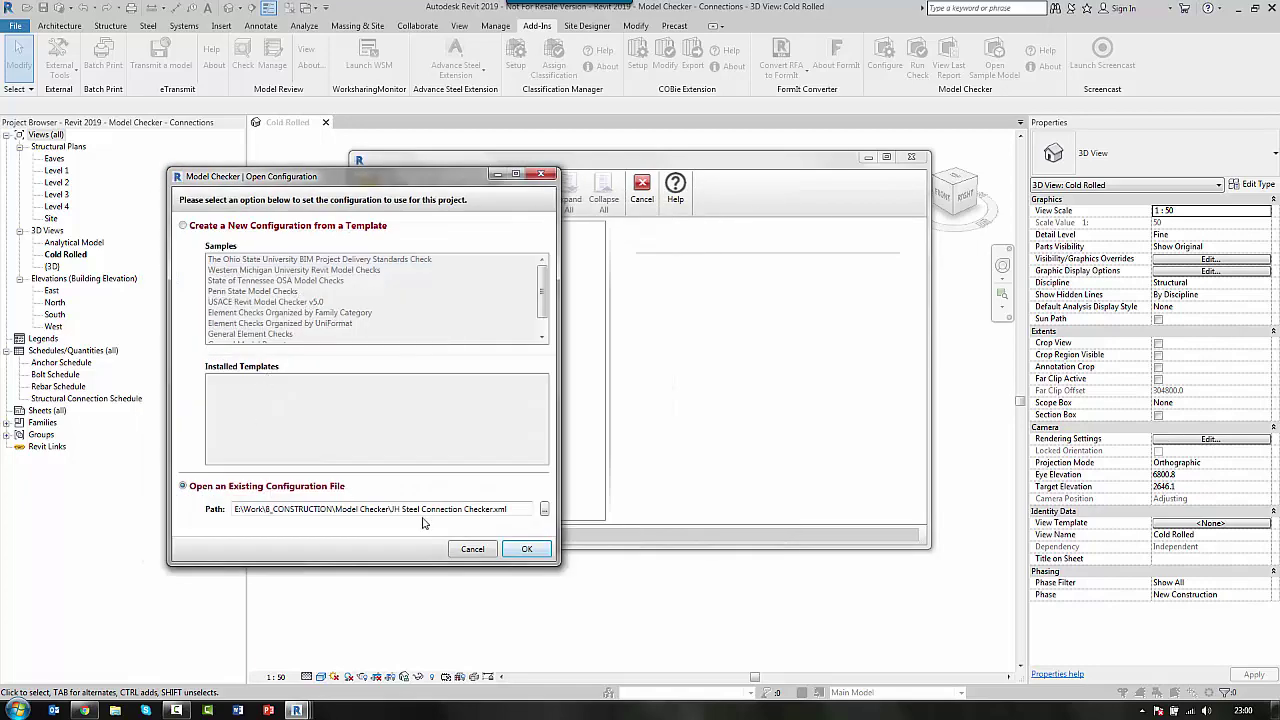
left_click(527, 550)
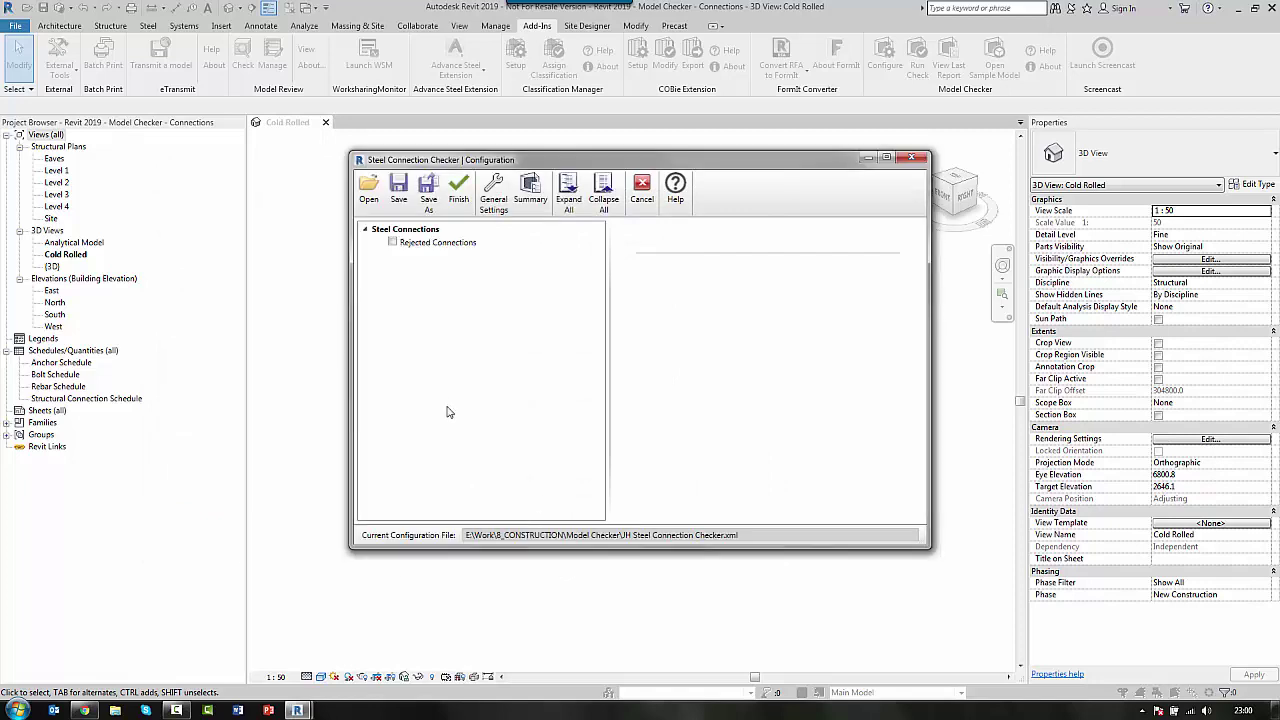
- Tick the Rejected Connections check and save the configuration file
left_click(393, 242)
left_click(398, 188)
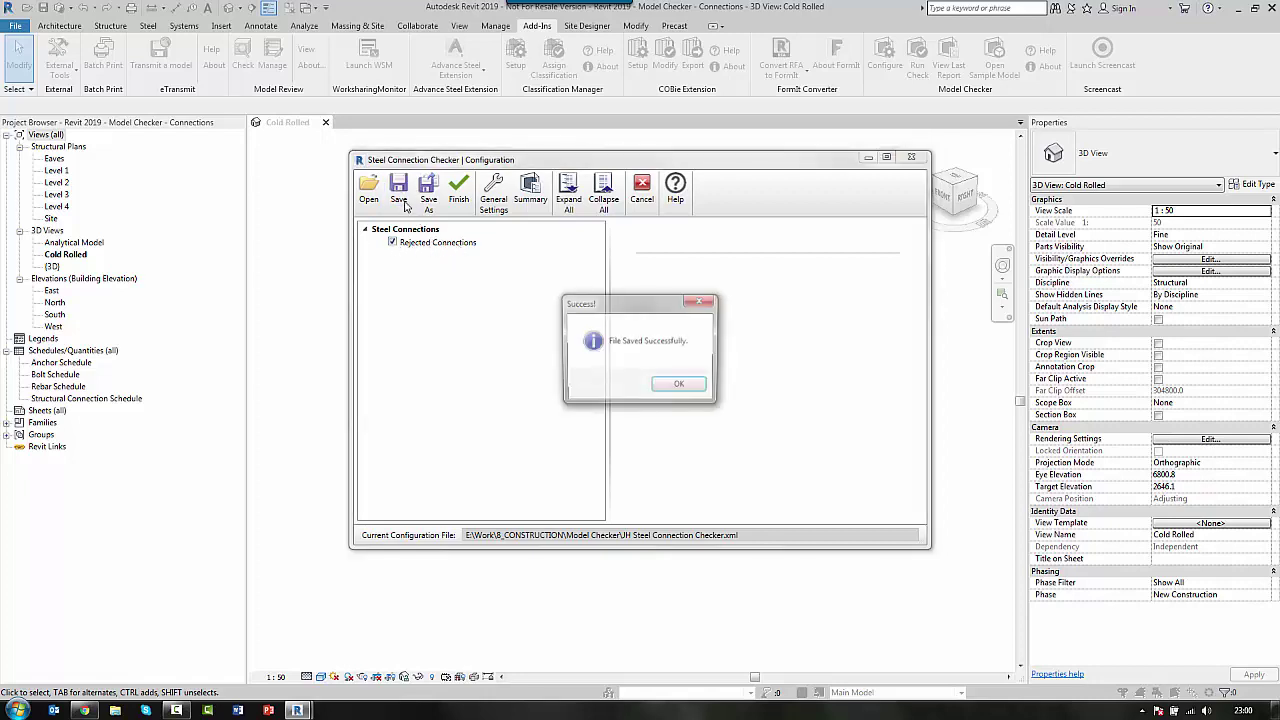
left_click(678, 388)
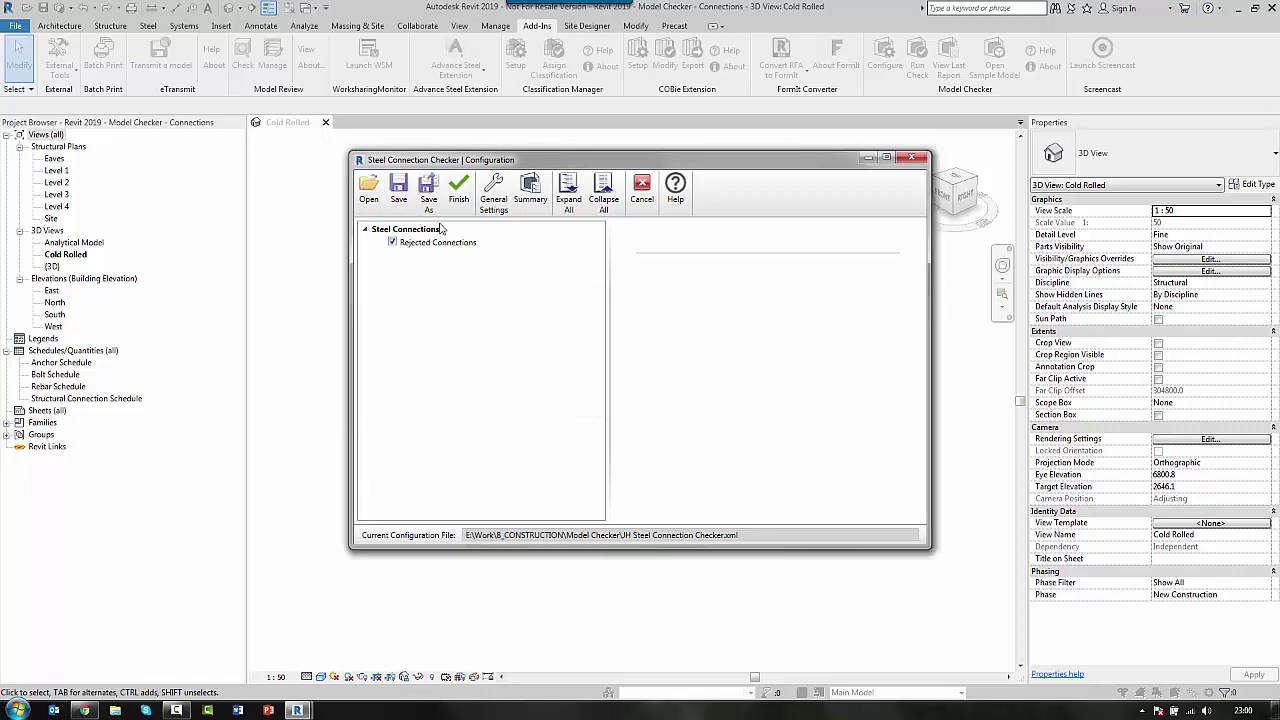
- Run the check on the Connections model, giving 0% with 2 Rejected Connections failures
left_click(911, 158)
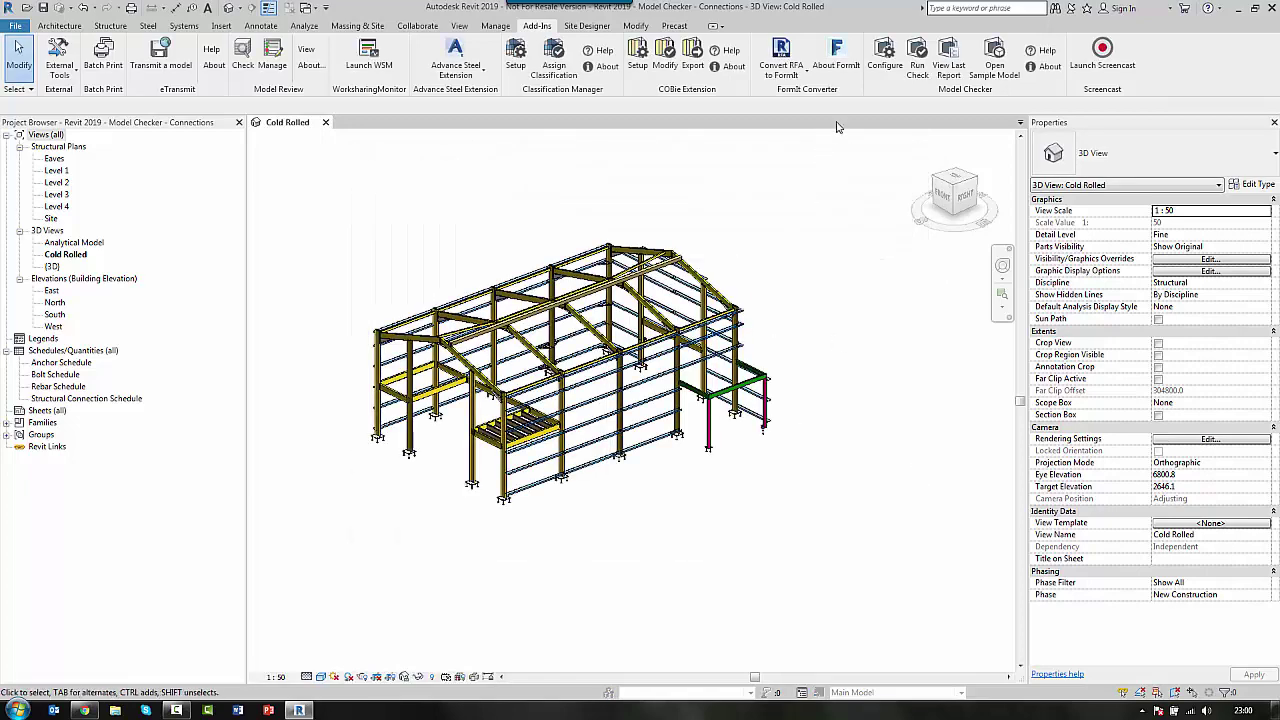
left_click(917, 62)
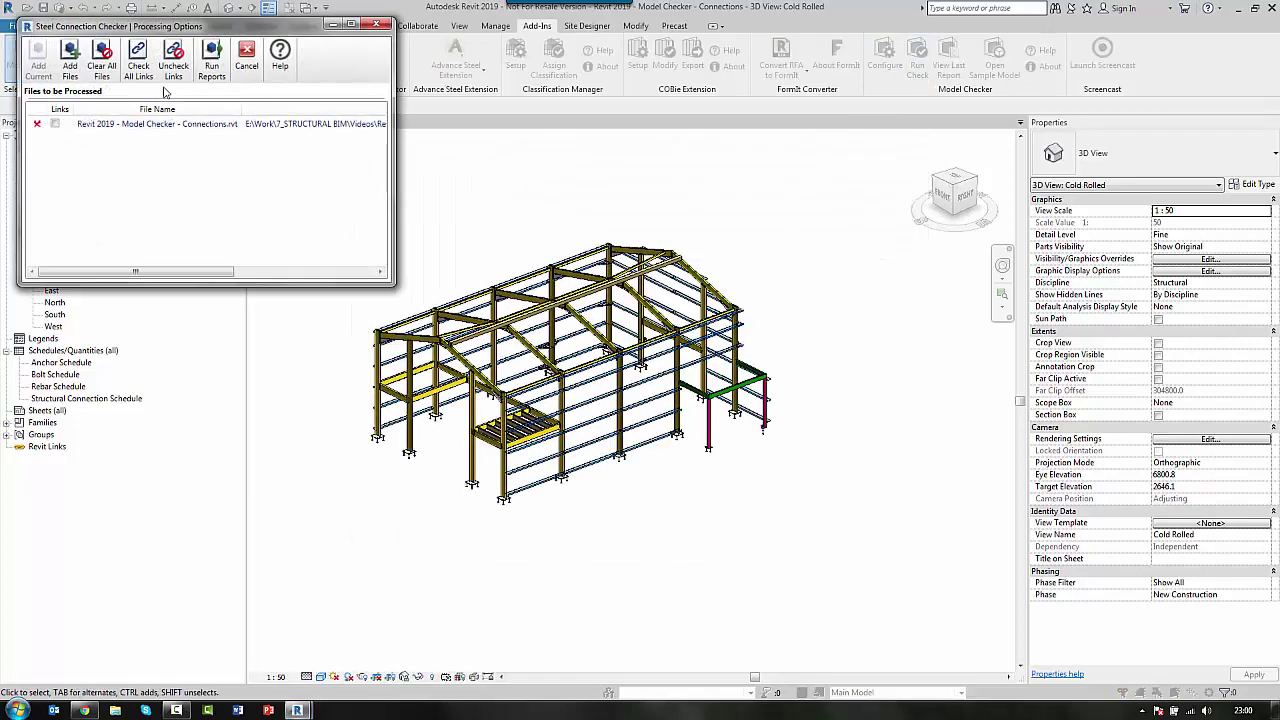
left_click_drag(172, 30, 249, 143)
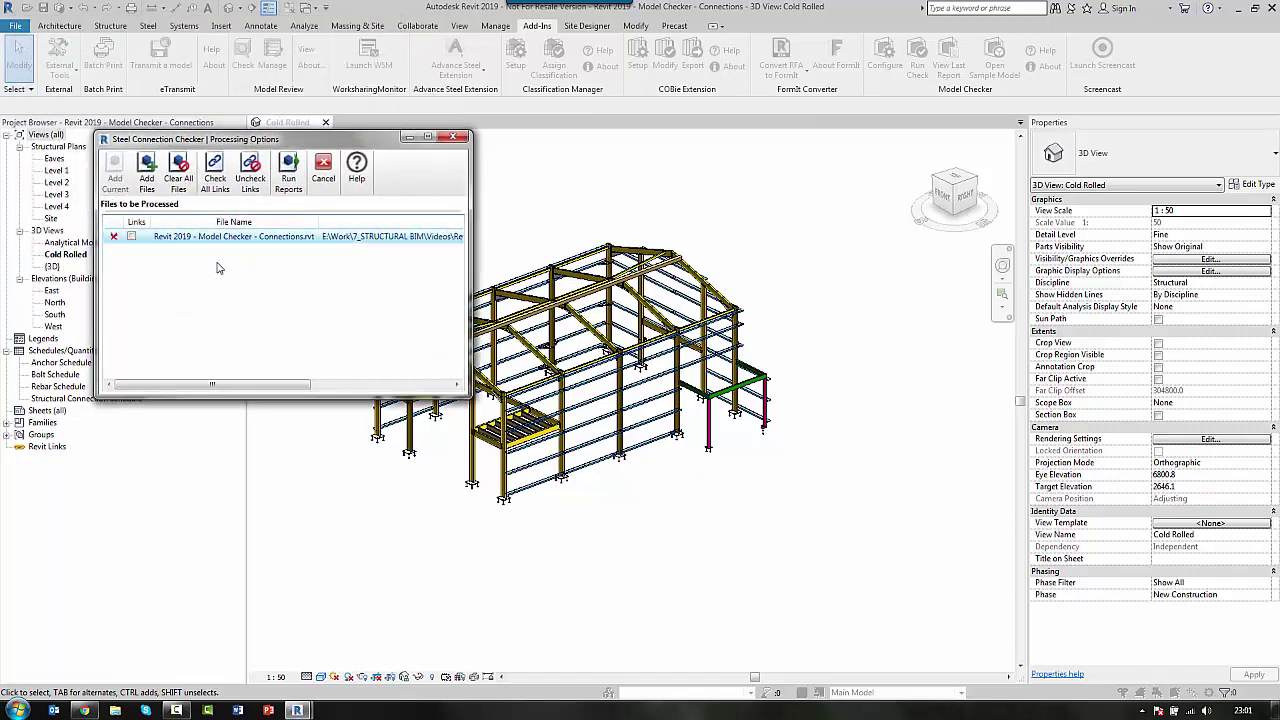
left_click(131, 236)
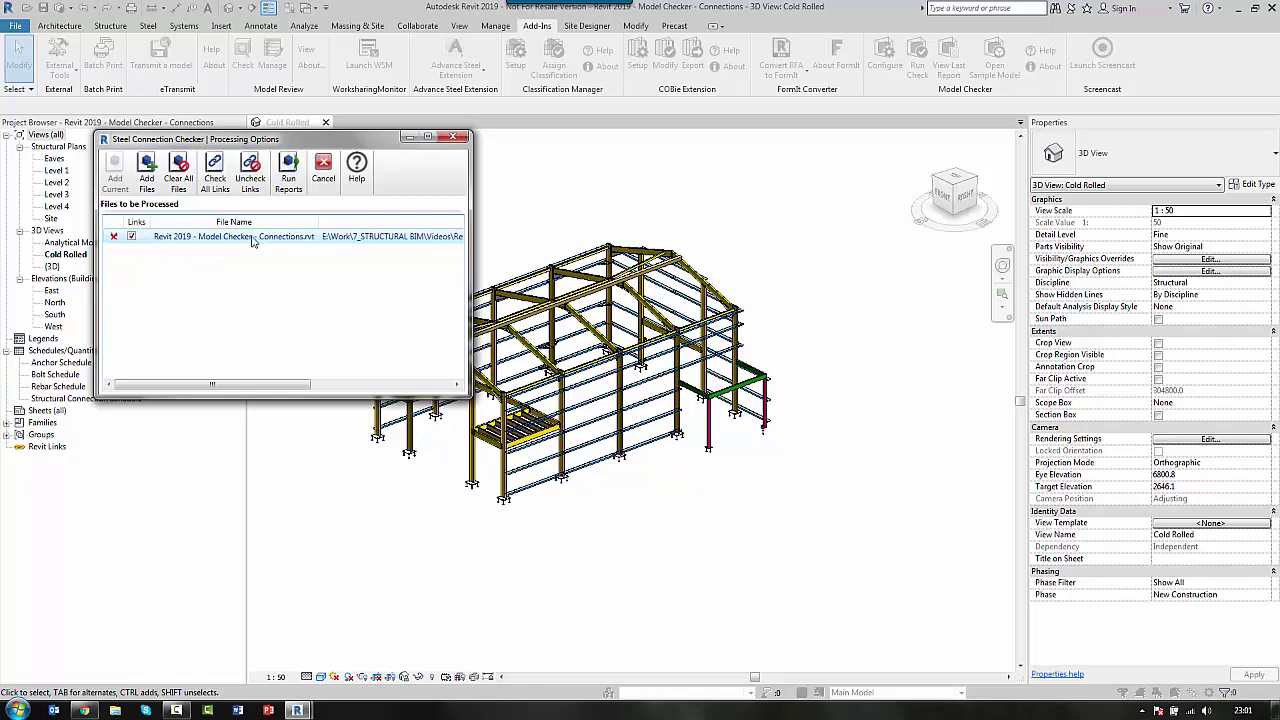
left_click(289, 186)
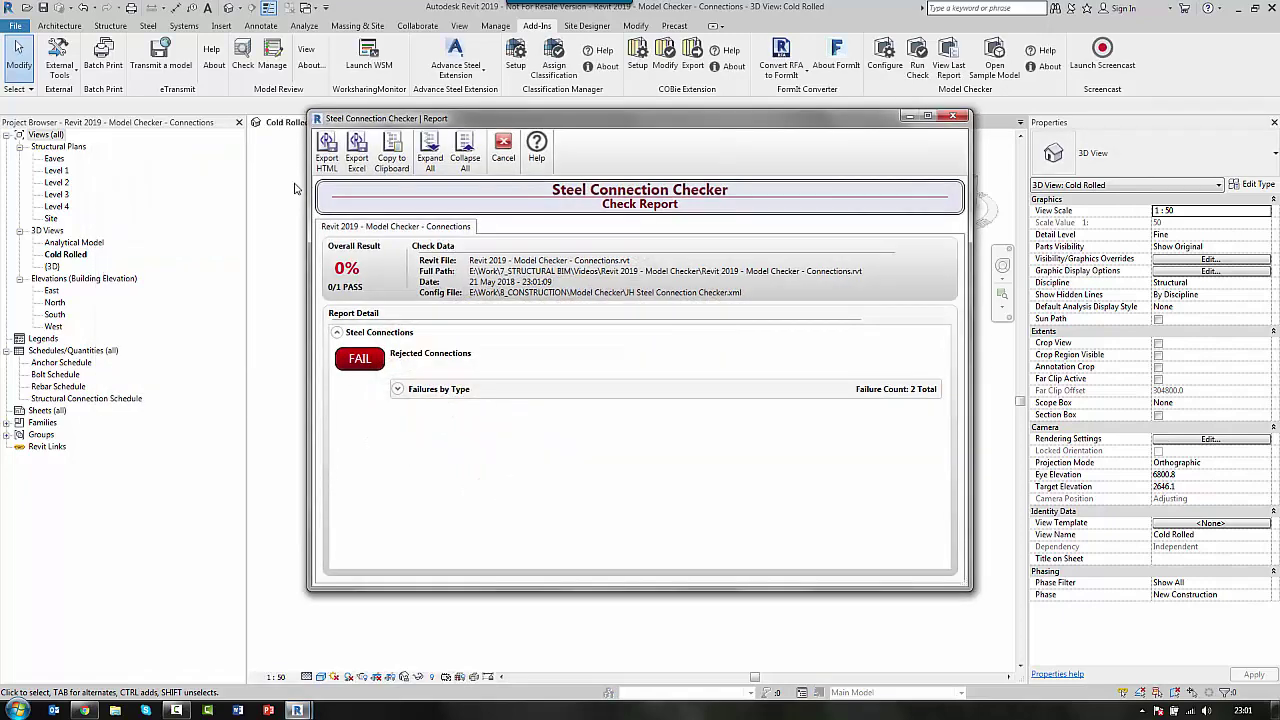
- Expand Failures by Type to list the Base plate and bolted haunched knee failures beside the model
left_click_drag(602, 125, 405, 77)
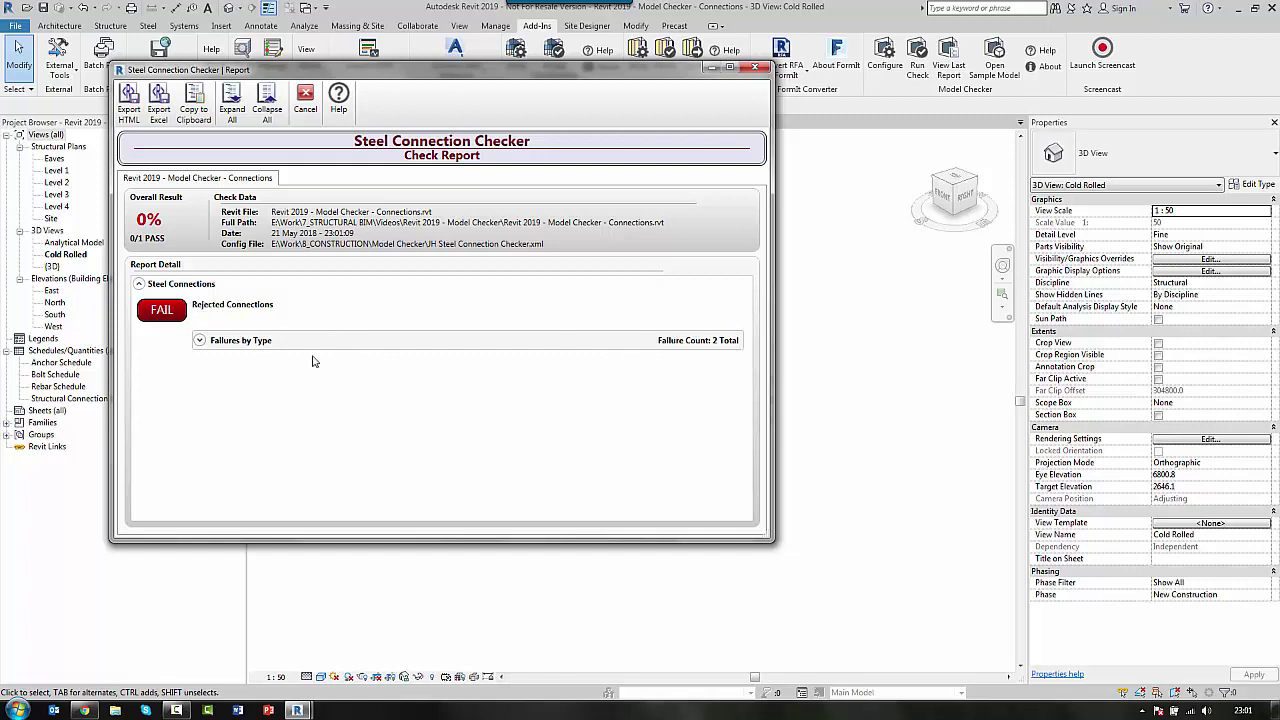
left_click(200, 341)
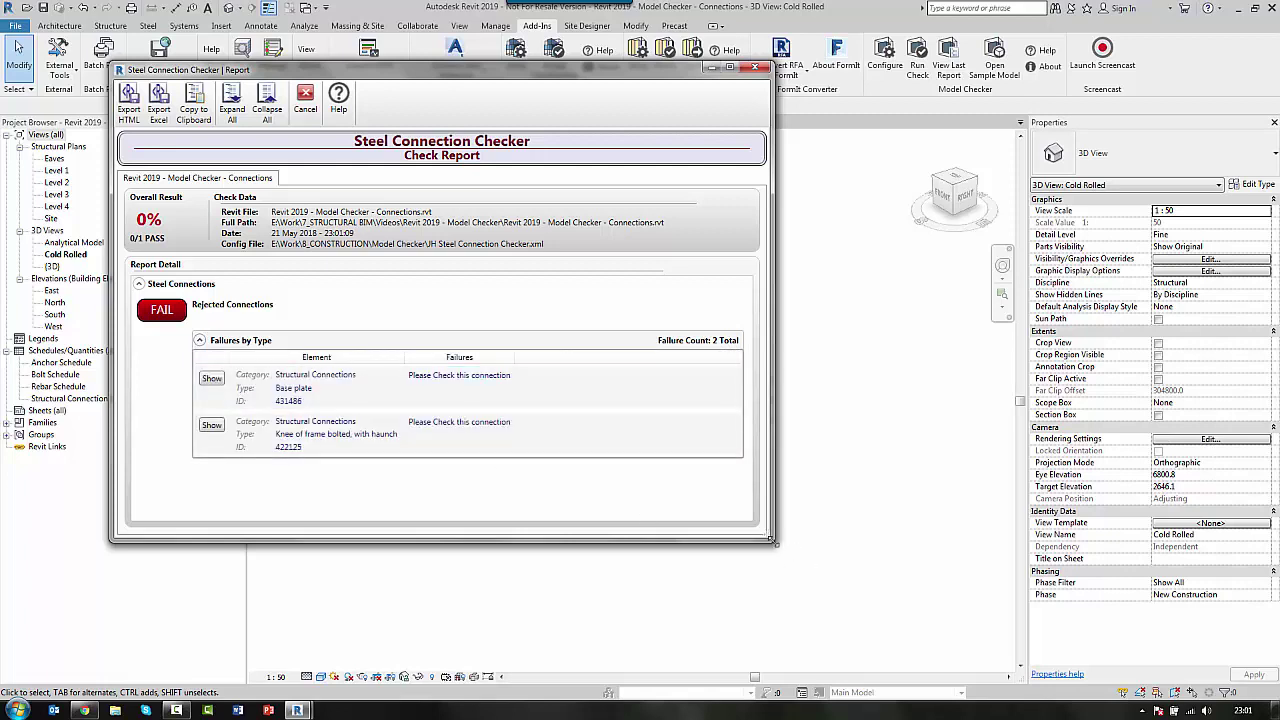
left_click_drag(772, 540, 588, 520)
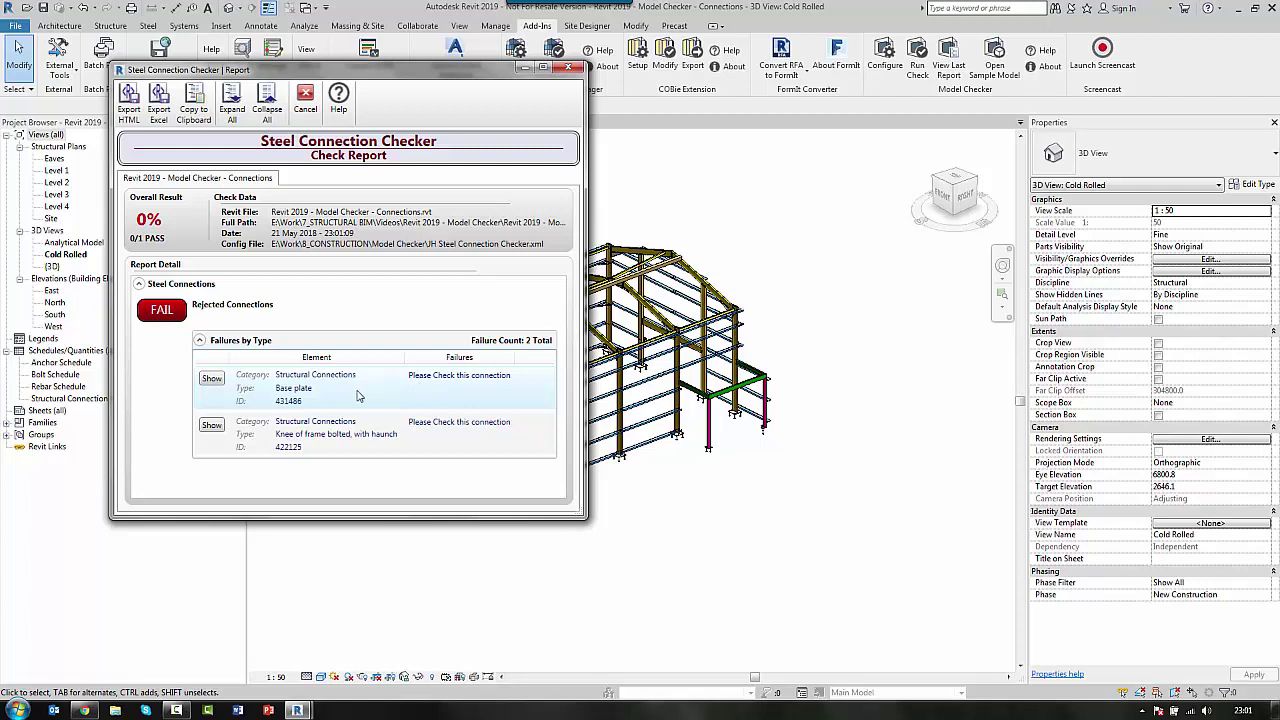
- Set the Base plate connection's Approval Status to Approved, then show the rejected knee connection
left_click(211, 378)
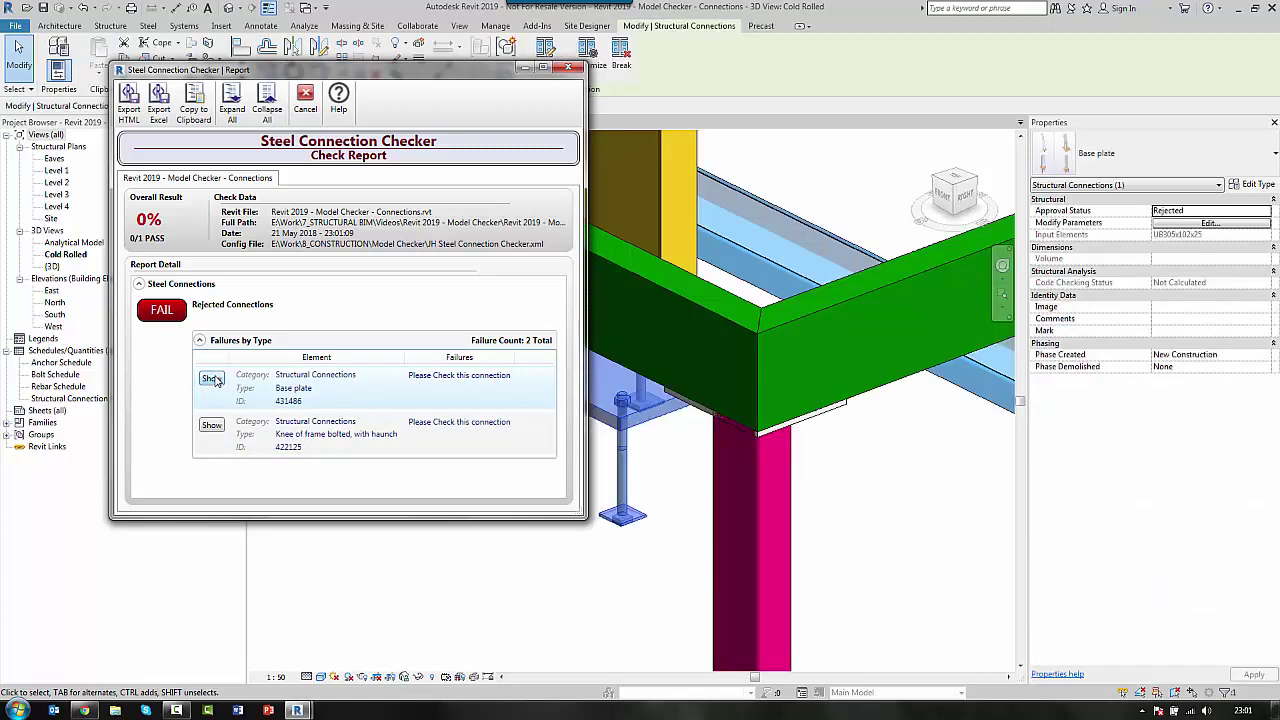
left_click(835, 463)
middle_click_drag(835, 463, 832, 497, "shift")
left_click(838, 562)
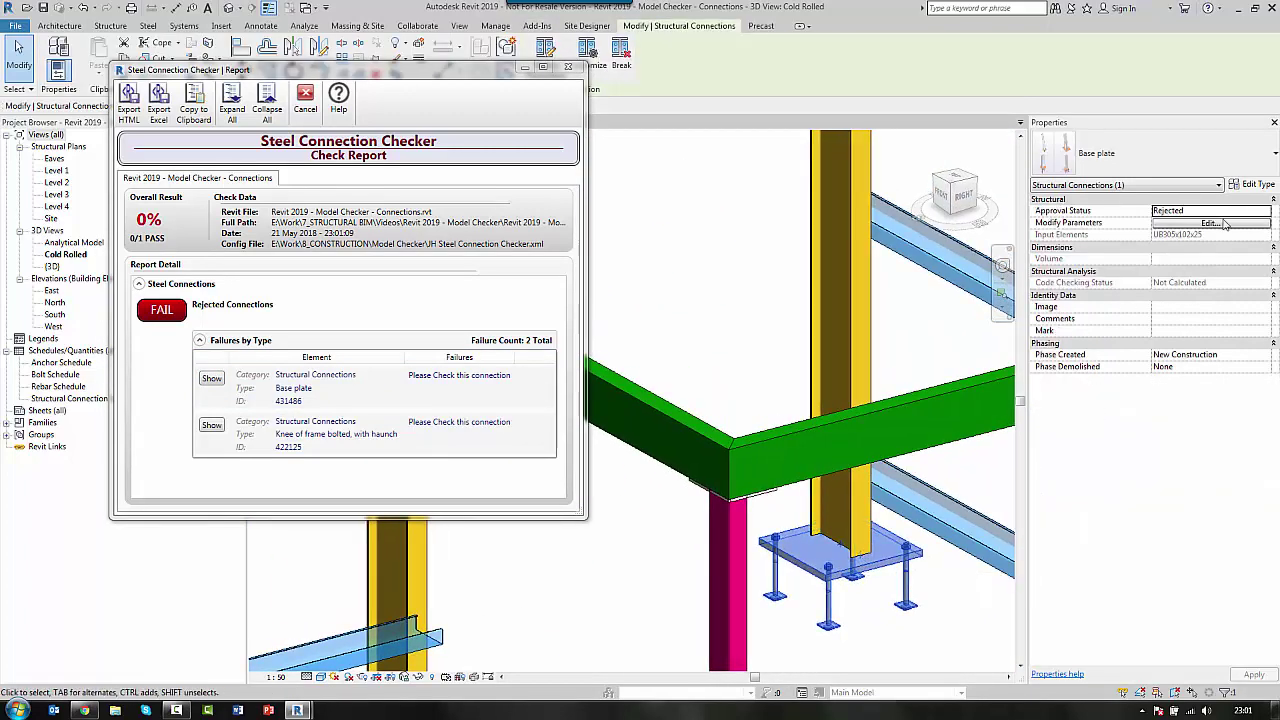
left_click(1266, 211)
left_click(1188, 245)
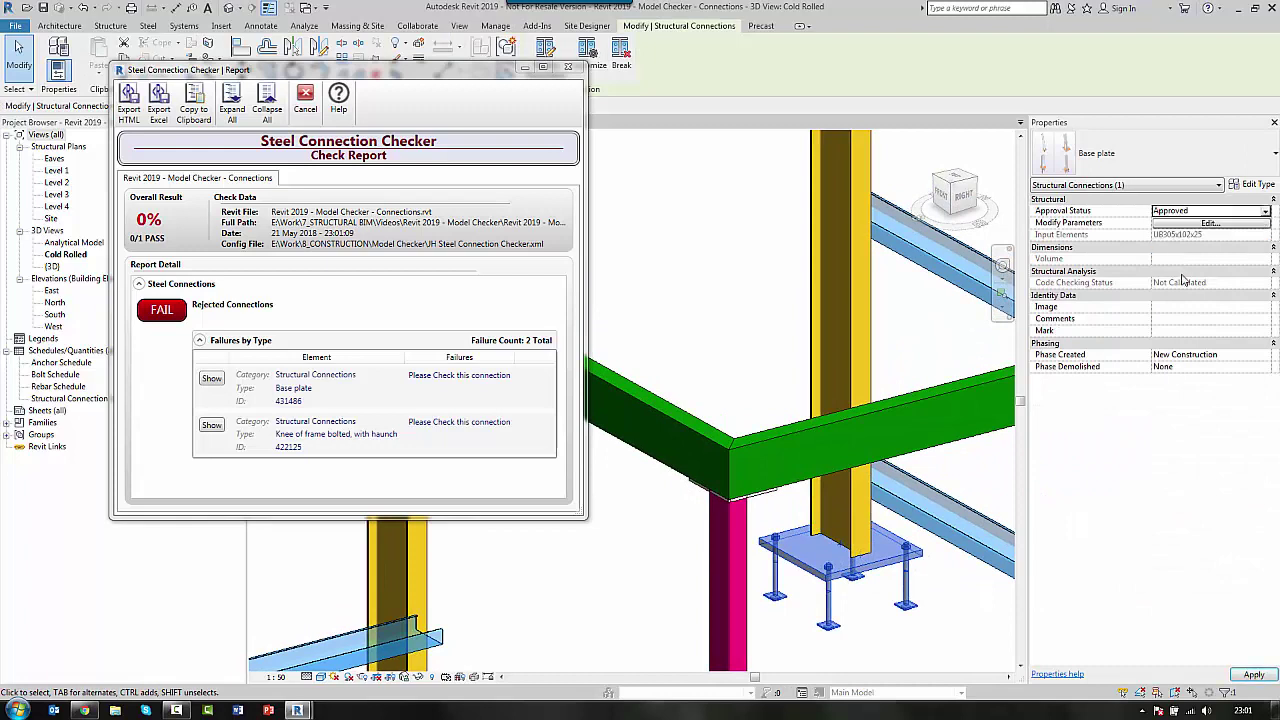
left_click(1260, 673)
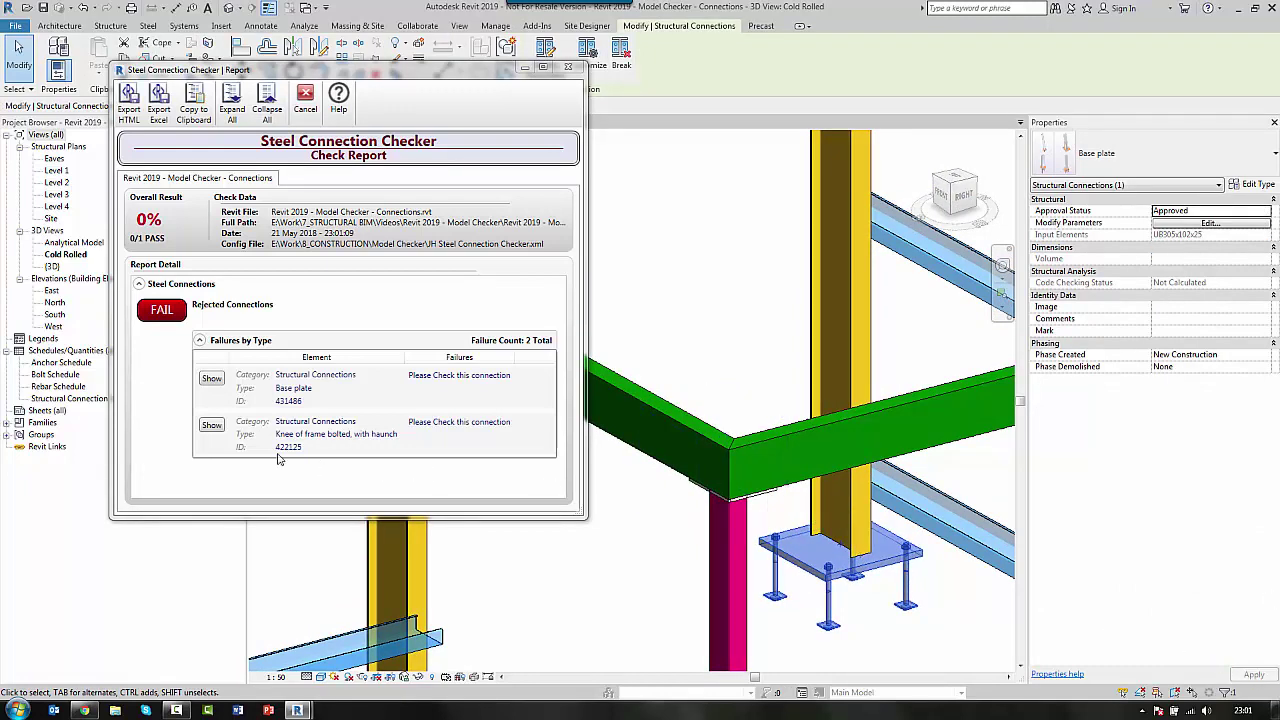
left_click(211, 426)
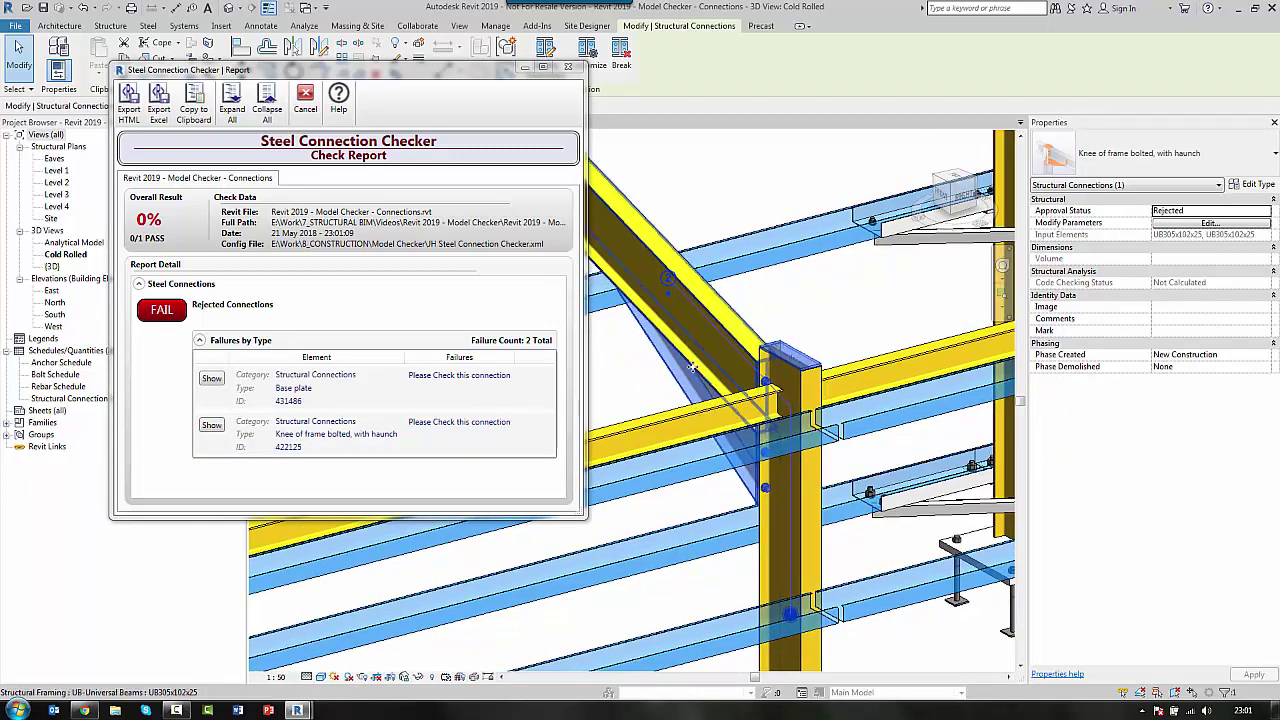
- Set the knee-of-frame connection's Approval Status to Approved and apply it
left_click(1262, 212)
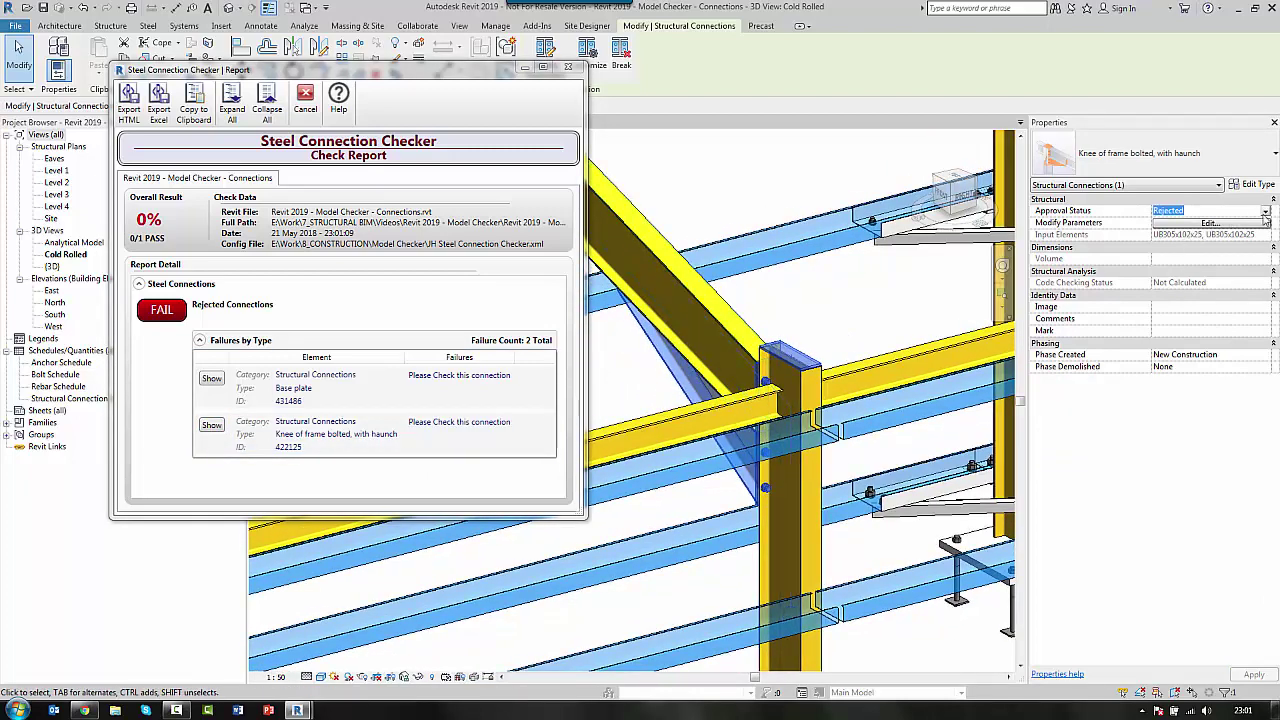
left_click(1266, 216)
left_click(1175, 224)
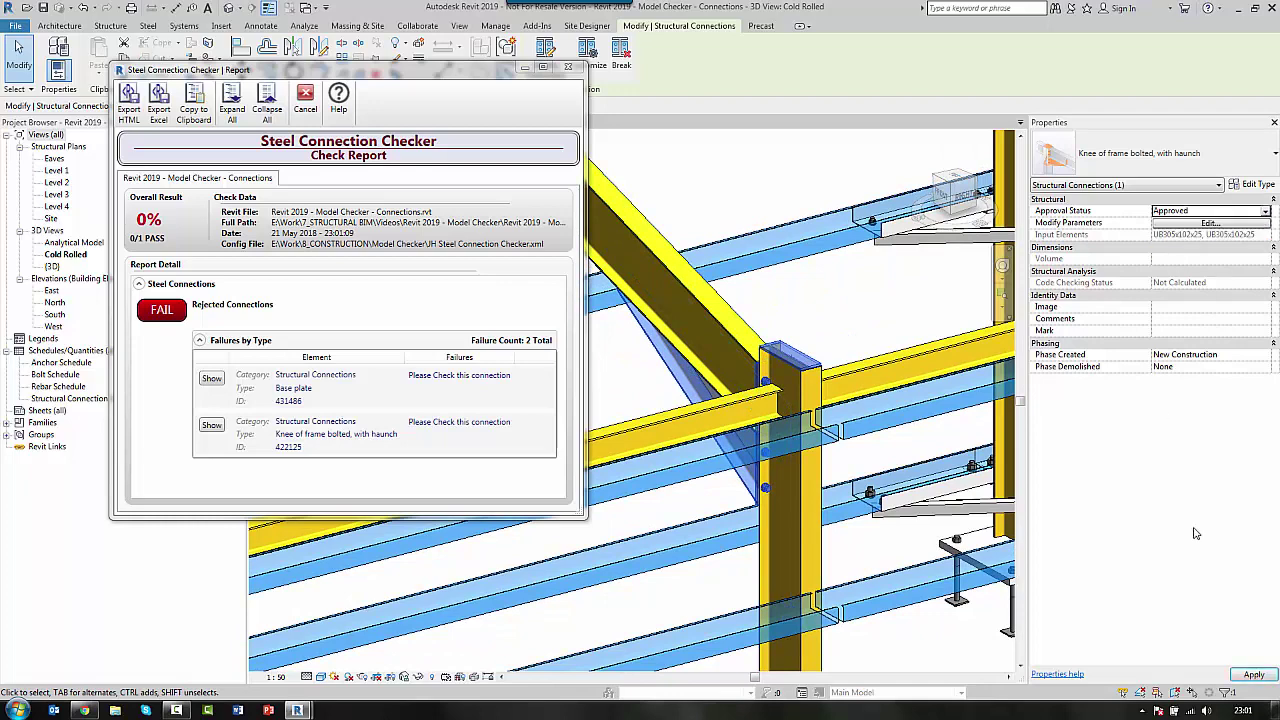
left_click(1262, 679)
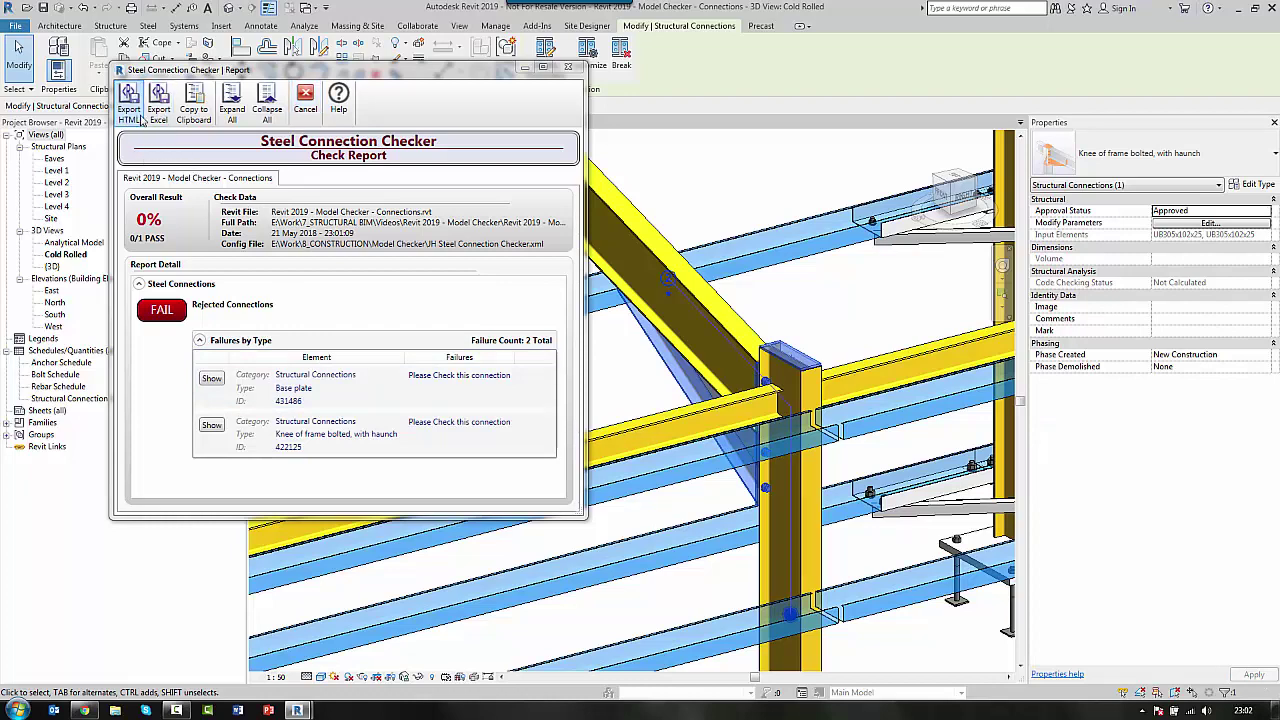
- Export the check report as HTML to the Skynet (E:) drive
left_click(130, 117)
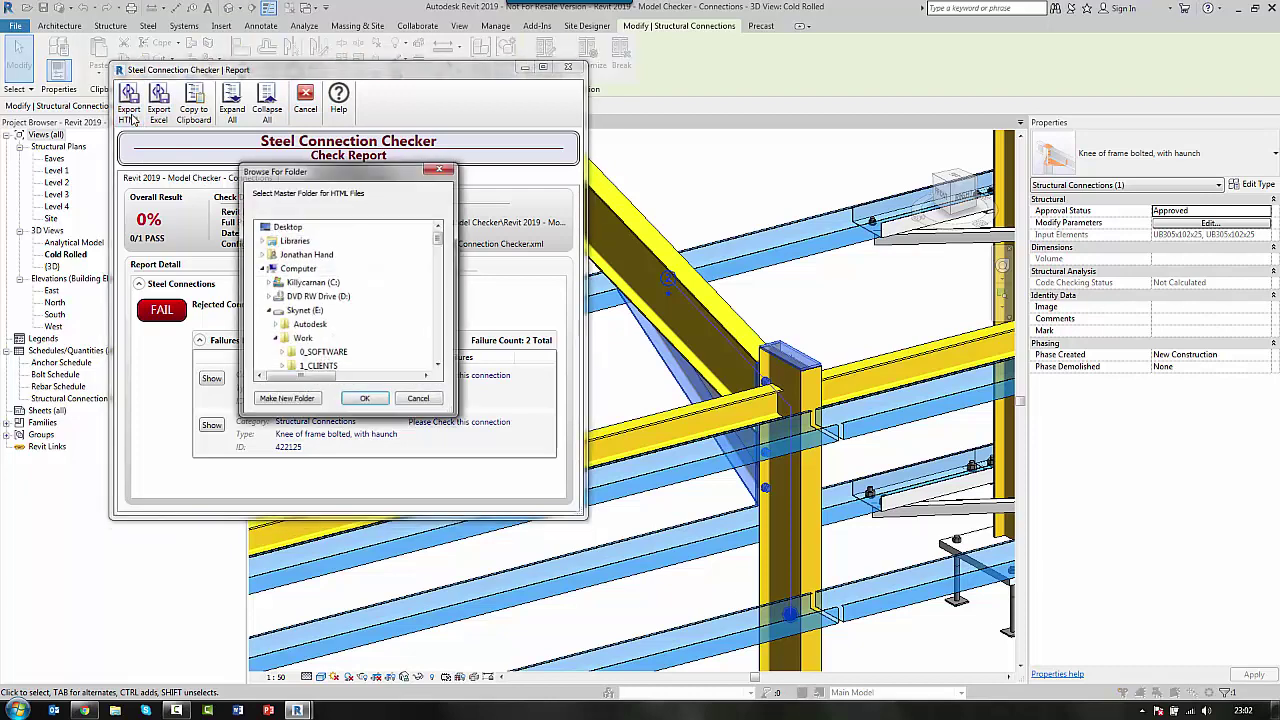
left_click(303, 311)
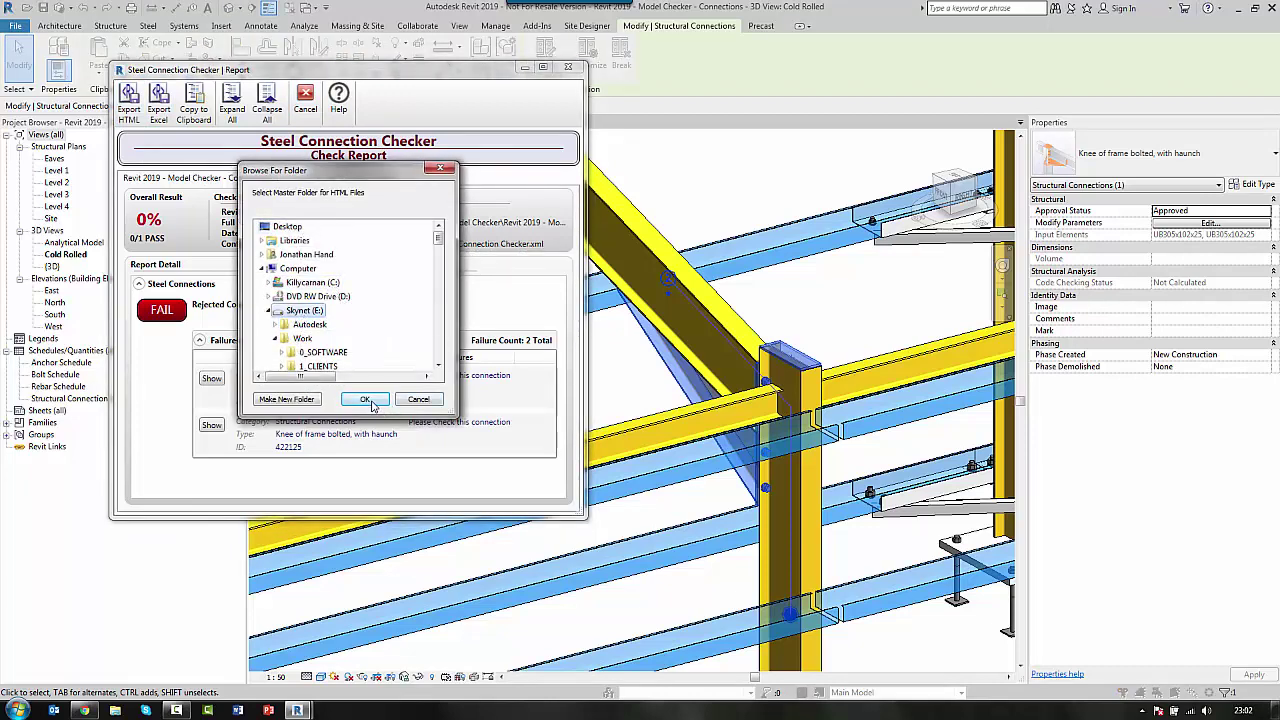
left_click(365, 399)
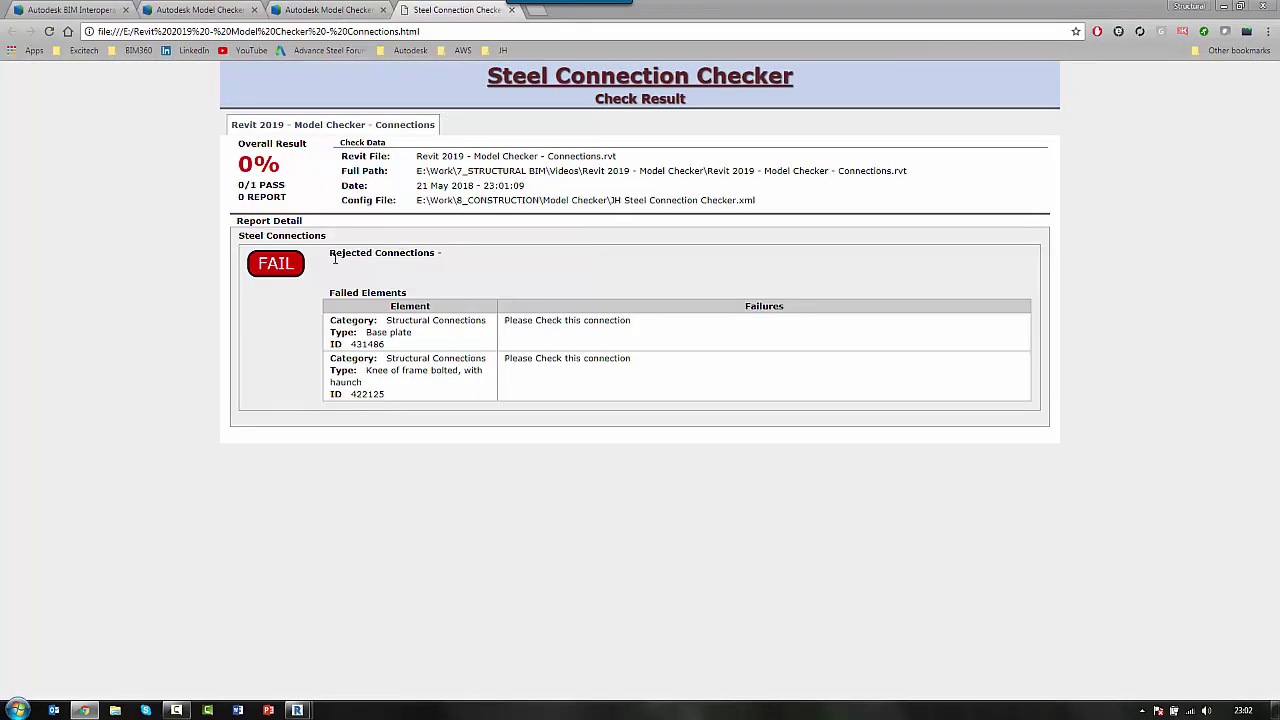
- Close the Steel Connection Checker report tab and minimise Revit to reveal the Configurator page
left_click(511, 10)
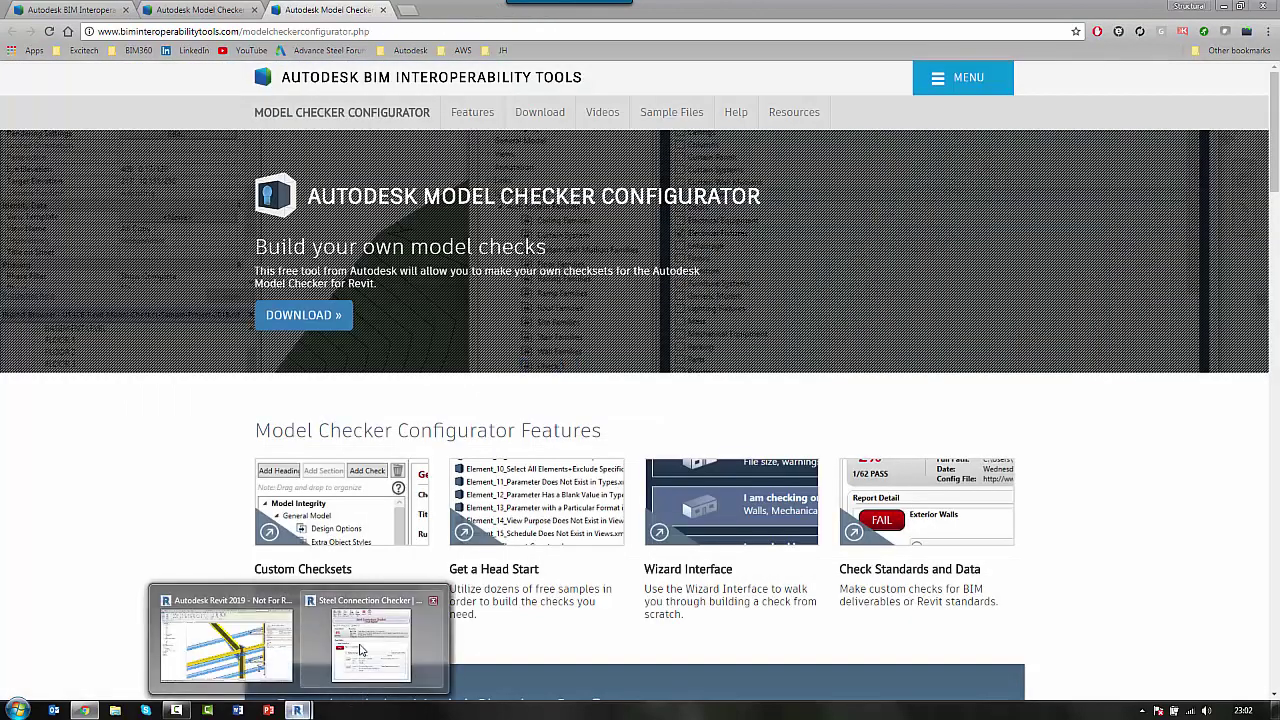
left_click(362, 651)
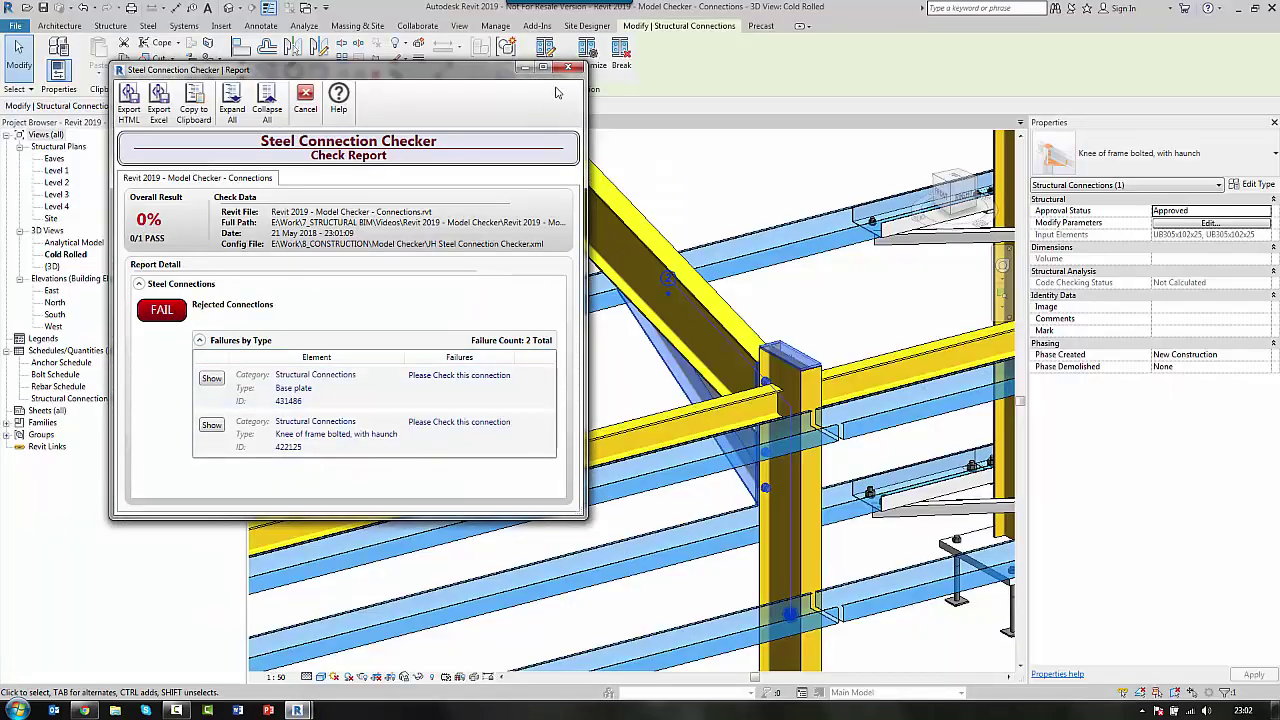
left_click(297, 710)
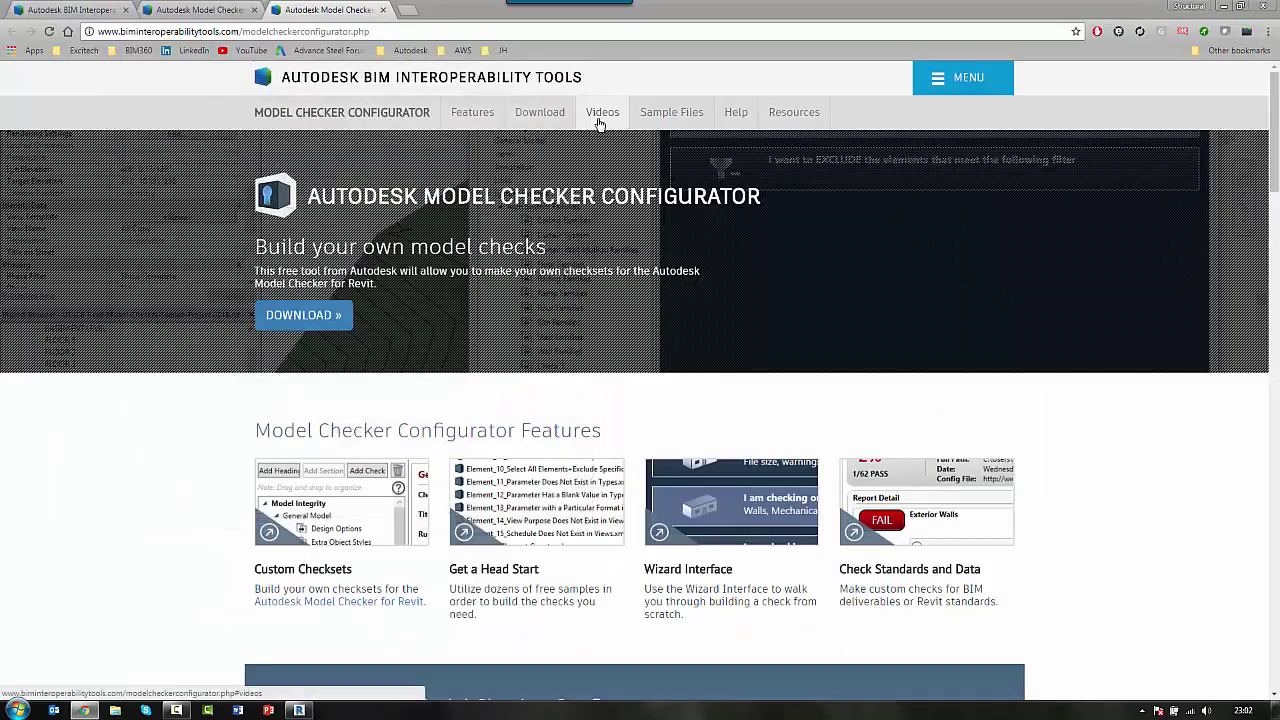
- Re-run the Steel Connection Checker on the model, scoring 100% (1/1 PASS), and close the report
left_click(297, 710)
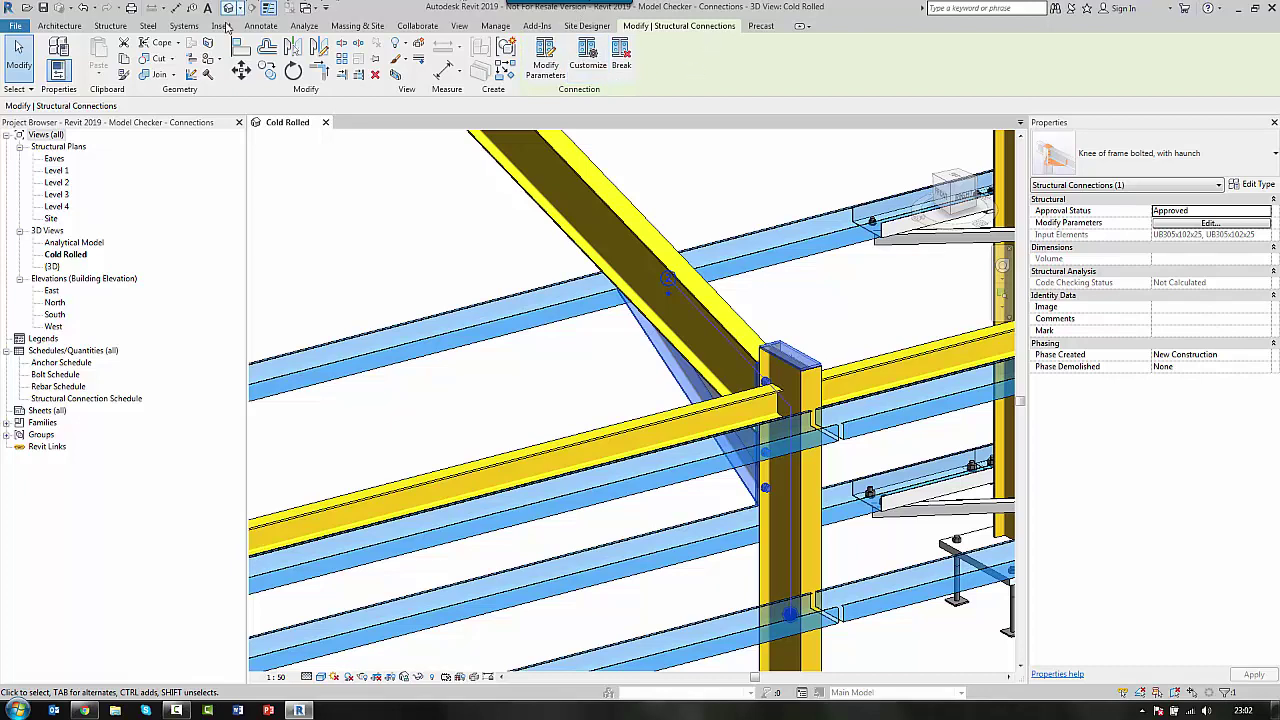
left_click(537, 25)
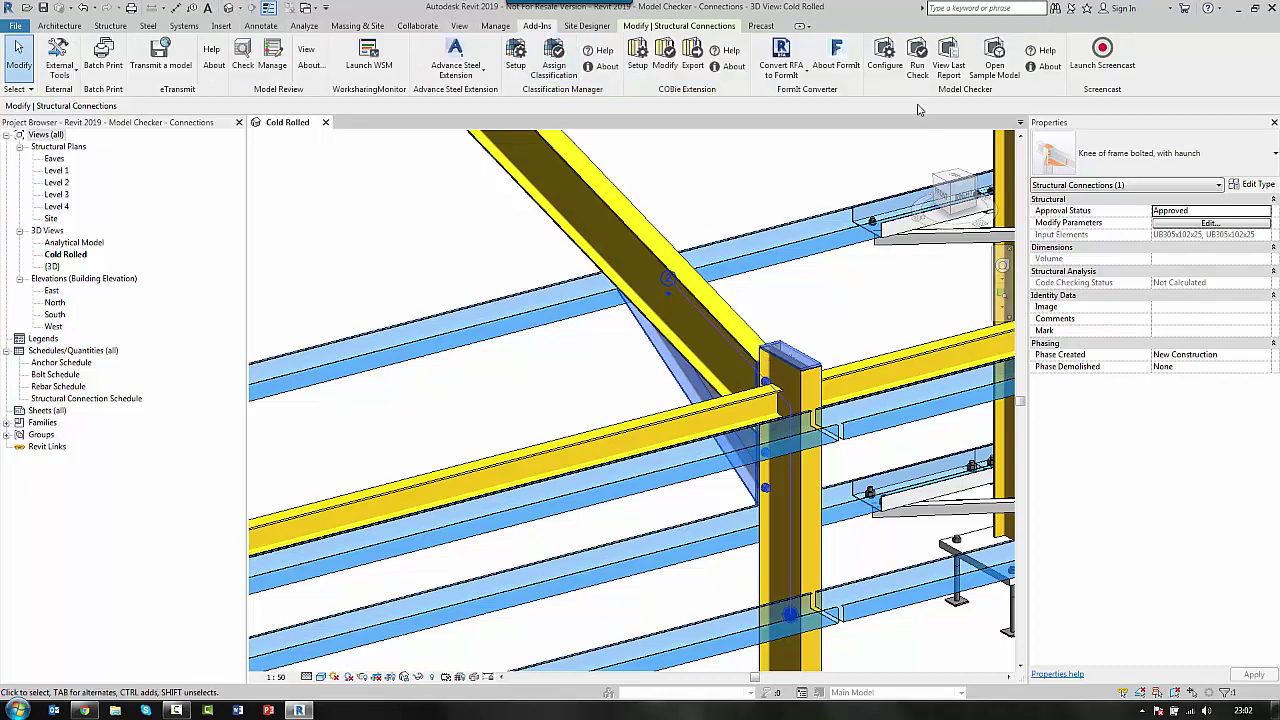
left_click(917, 62)
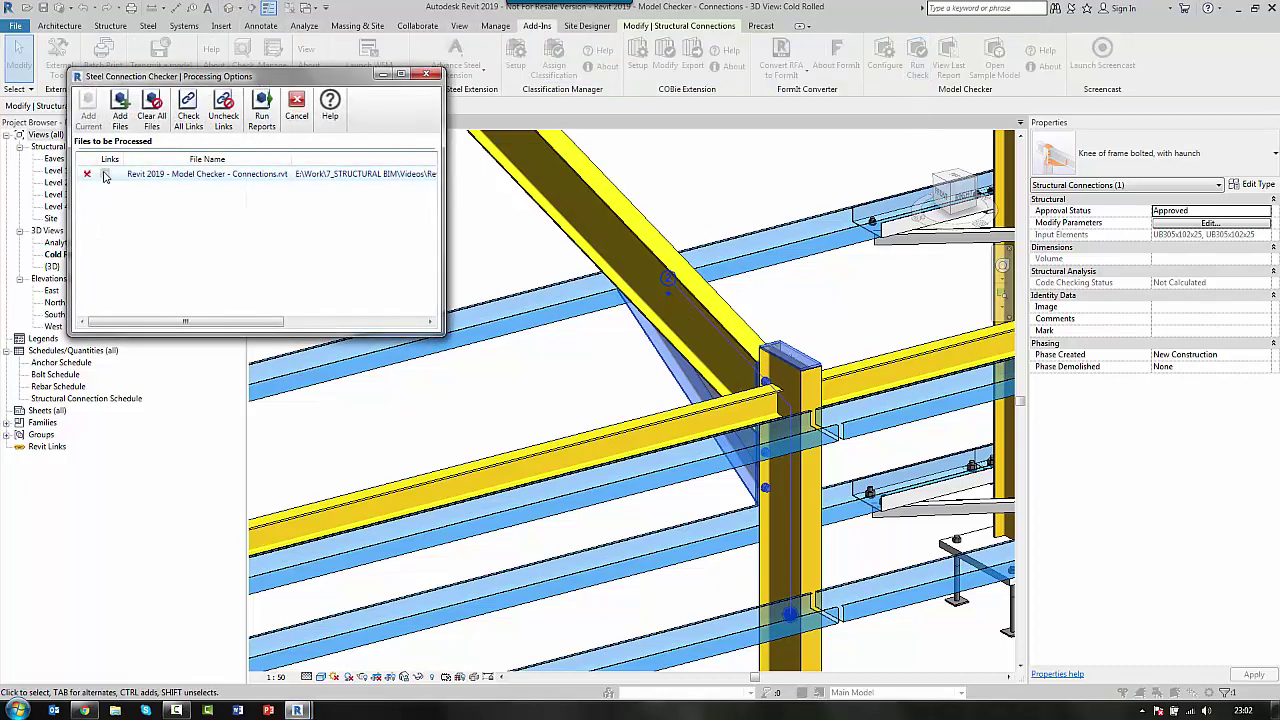
left_click(106, 175)
left_click(262, 110)
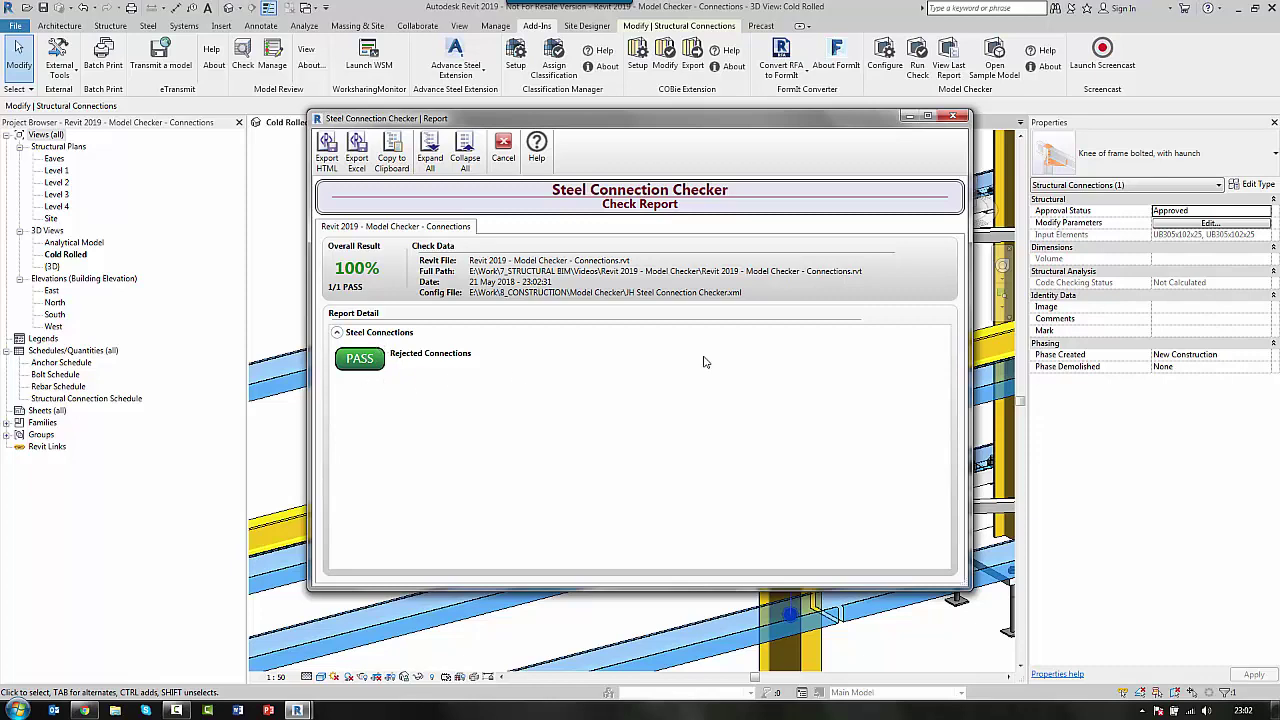
left_click(953, 118)
left_click(20, 708)
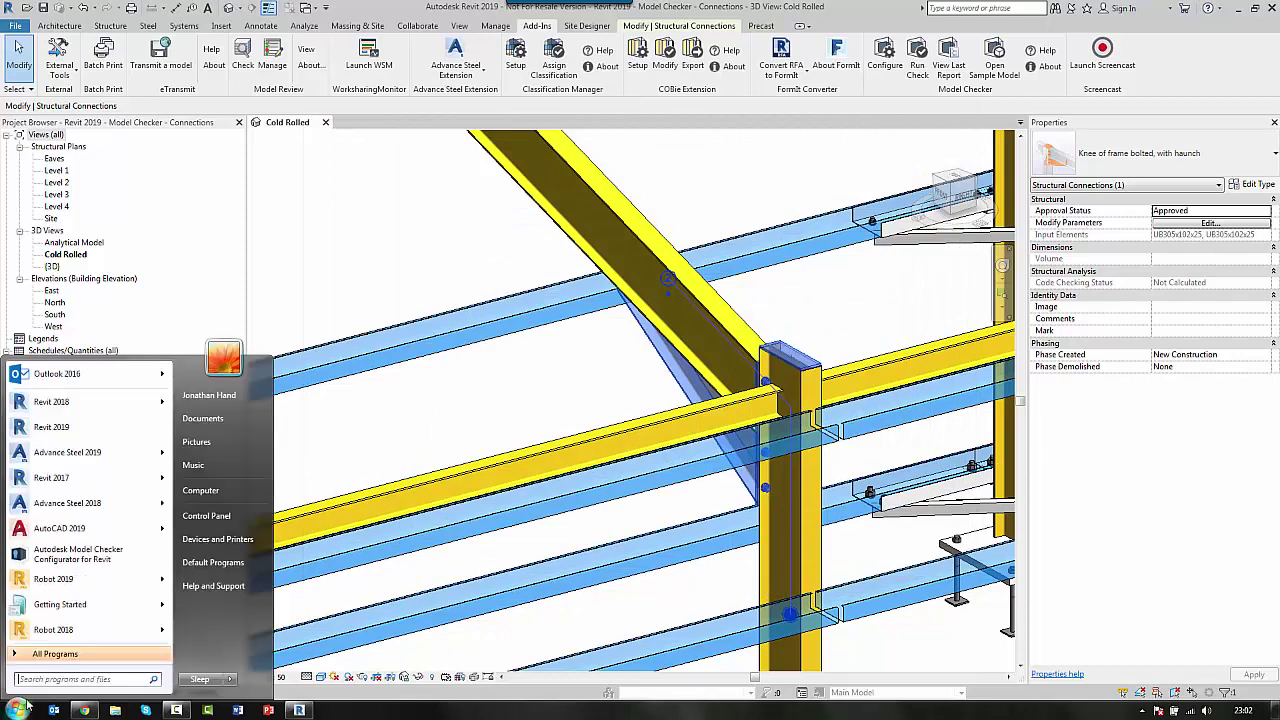
left_click(78, 553)
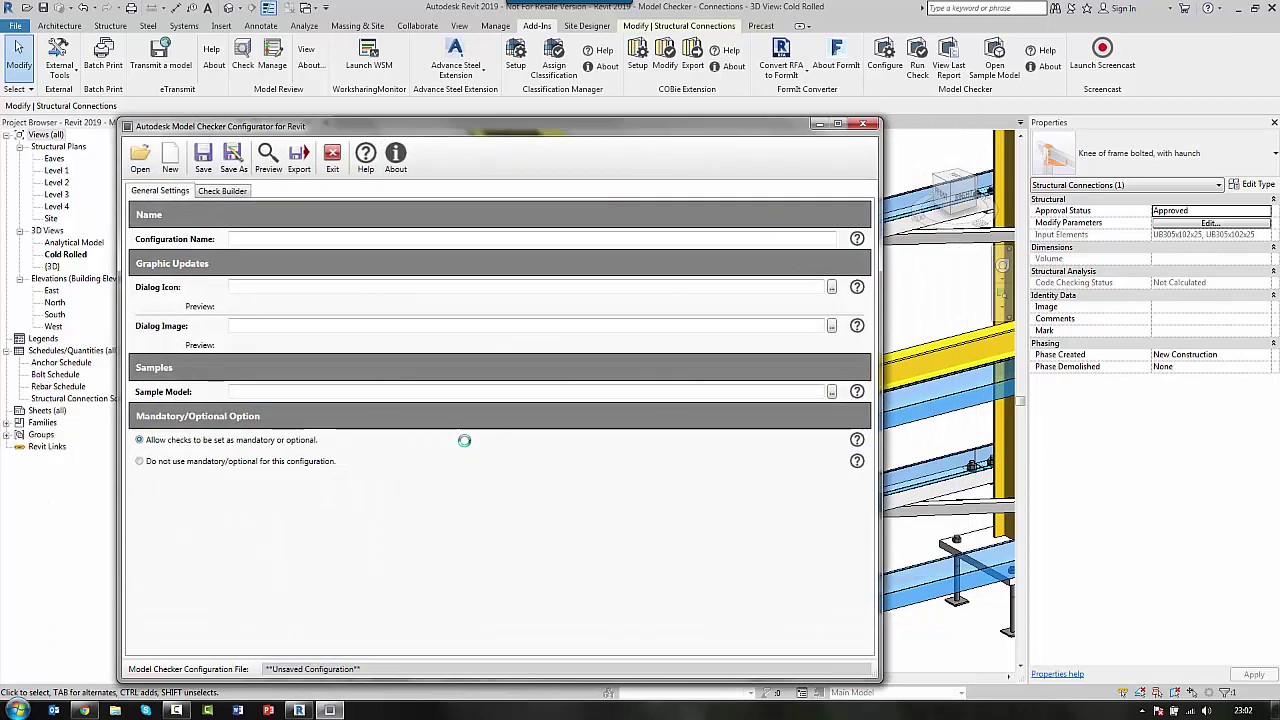
left_click(222, 190)
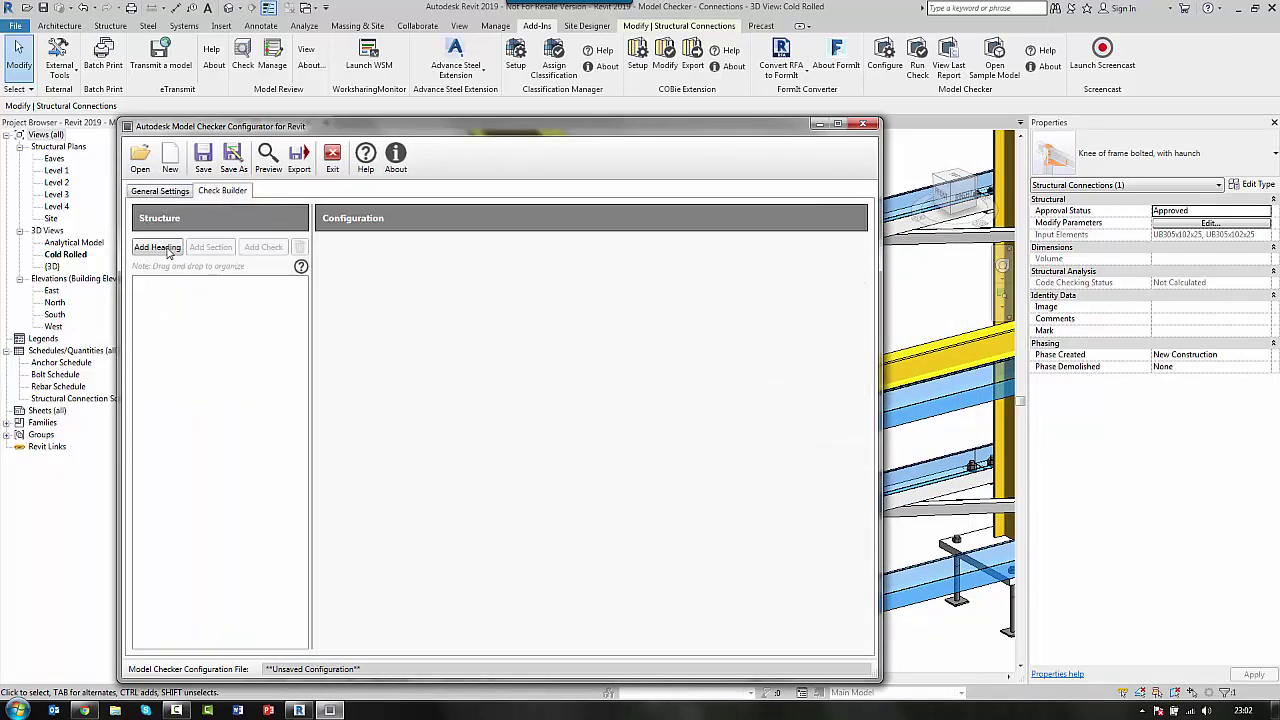
left_click(140, 160)
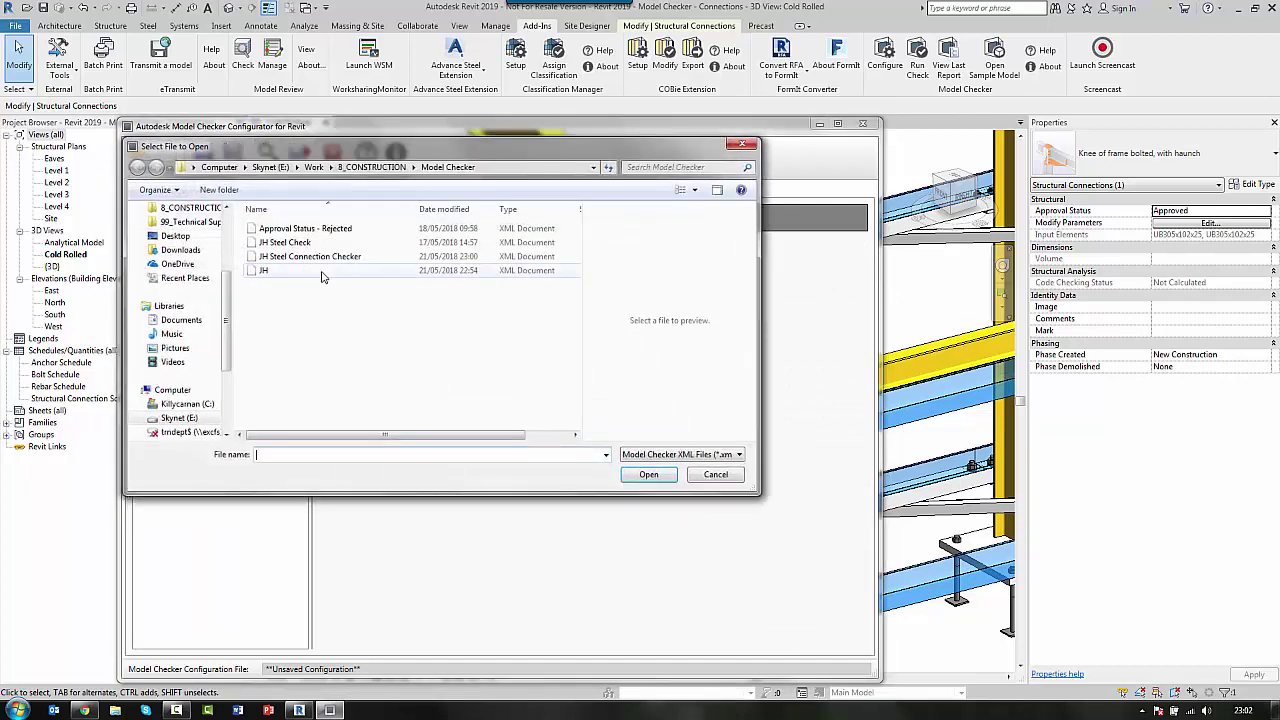
left_click(310, 256)
left_click(649, 474)
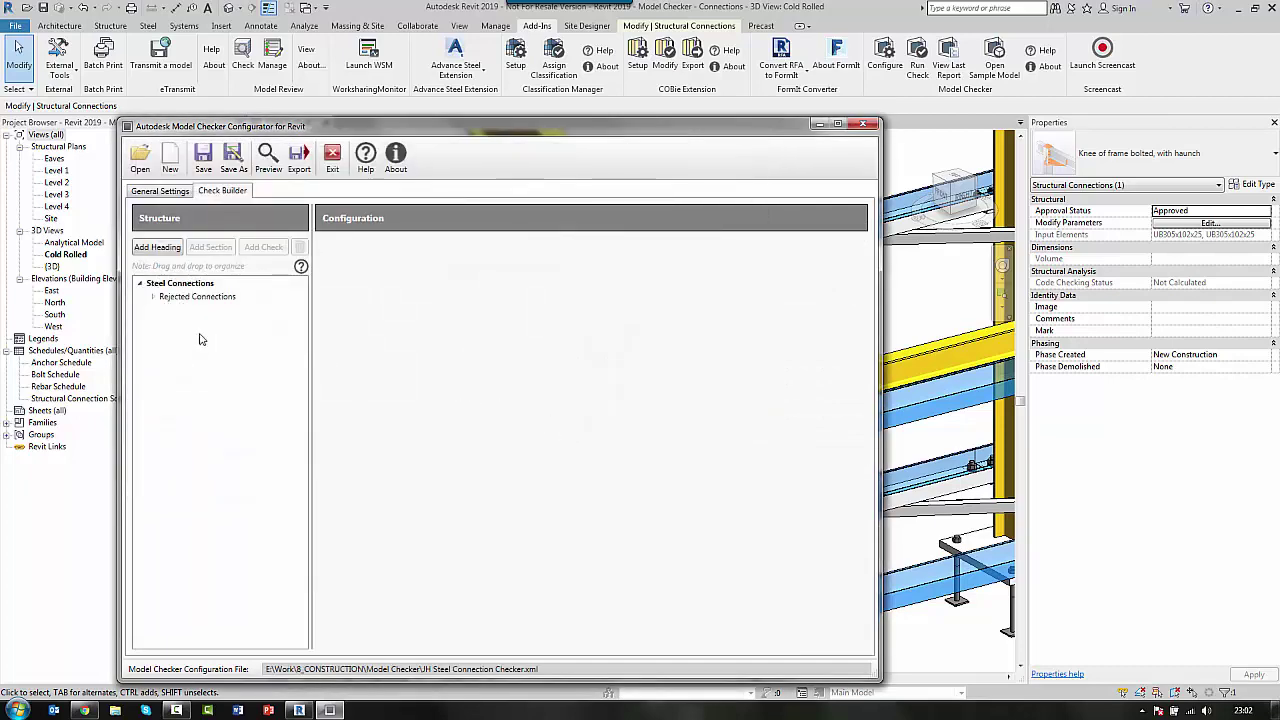
left_click(153, 297)
left_click(198, 313)
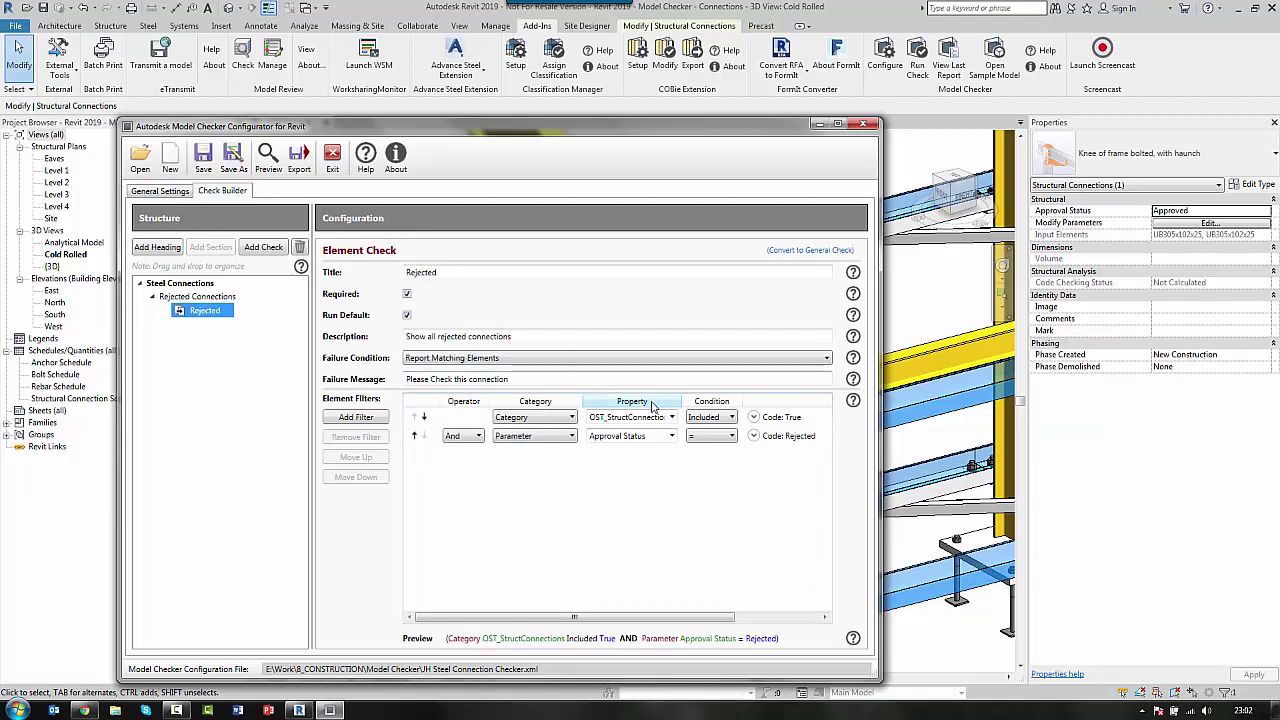
left_click(869, 127)
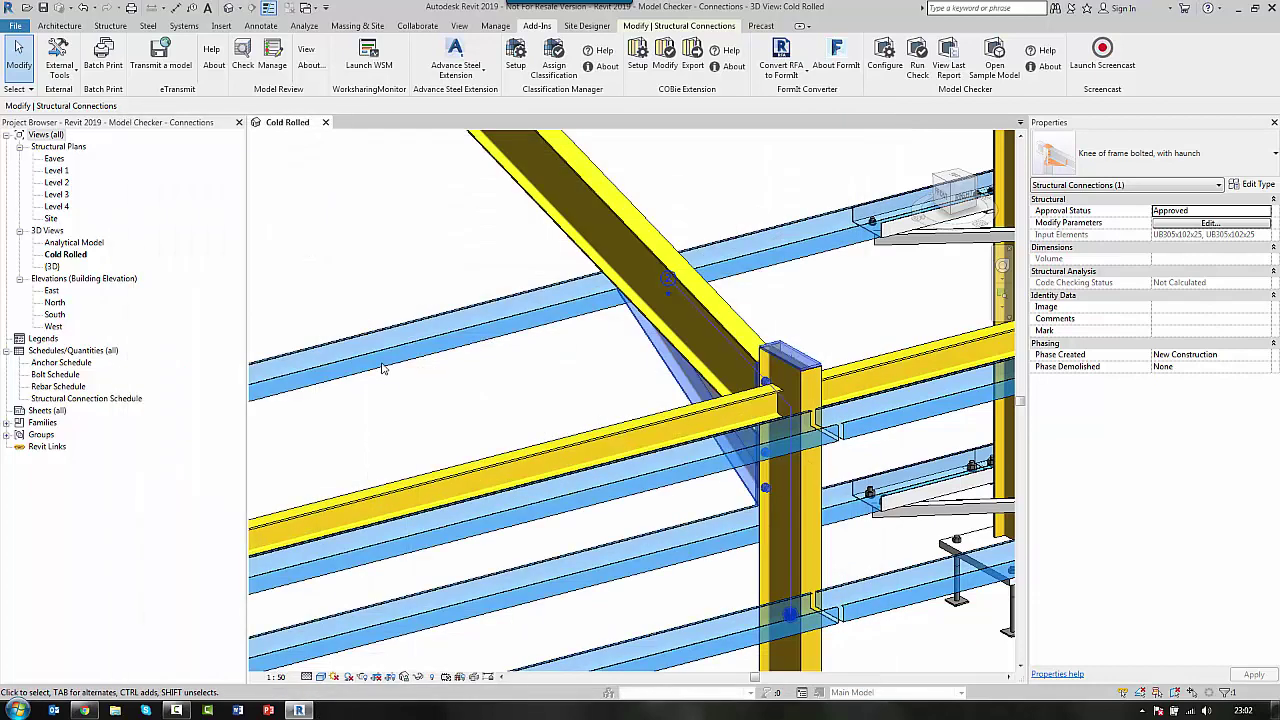